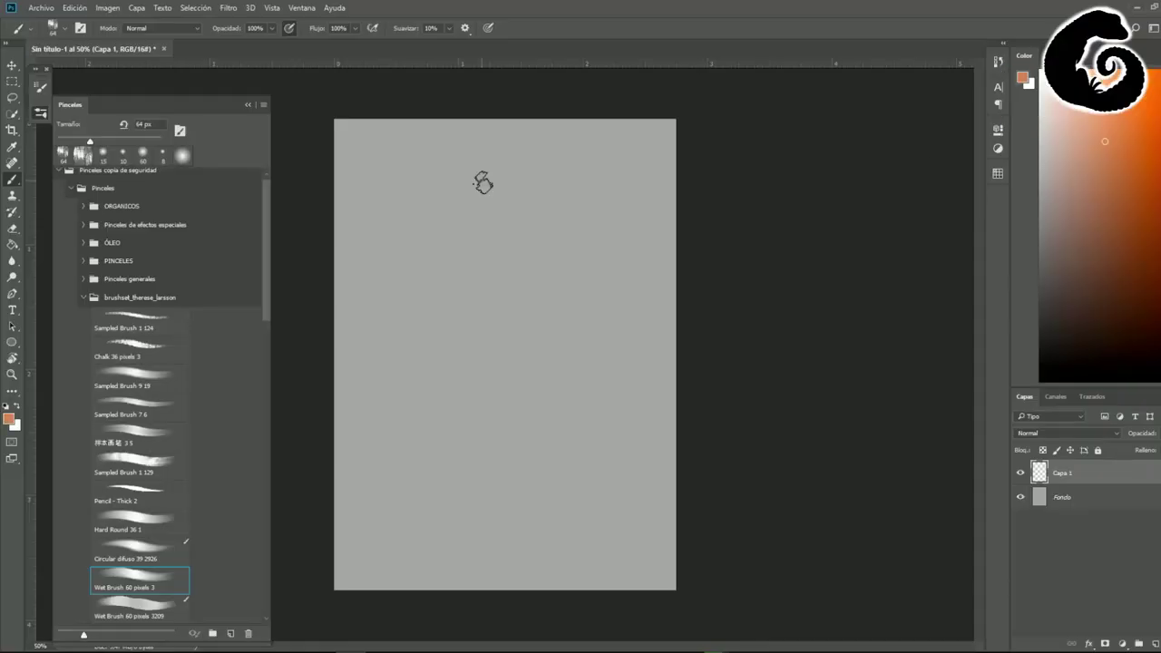
Block in an orange top bun, dark red patty, cream cheese and pink lower bun
{"action": "mouse_move", "coordinate": [480, 176]}
{"action": "left_mouse_down"}
{"action": "mouse_move", "coordinate": [622, 275]}
{"action": "mouse_move", "coordinate": [456, 227]}
{"action": "mouse_move", "coordinate": [580, 265]}
{"action": "left_mouse_up"}
{"action": "left_click", "coordinate": [1103, 264]}
{"action": "mouse_move", "coordinate": [390, 299]}
{"action": "left_mouse_down"}
{"action": "mouse_move", "coordinate": [474, 389]}
{"action": "mouse_move", "coordinate": [541, 303]}
{"action": "mouse_move", "coordinate": [621, 302]}
{"action": "left_mouse_up"}
{"action": "left_click", "coordinate": [1077, 114]}
{"action": "left_click_drag", "start_coordinate": [653, 344], "coordinate": [521, 420]}
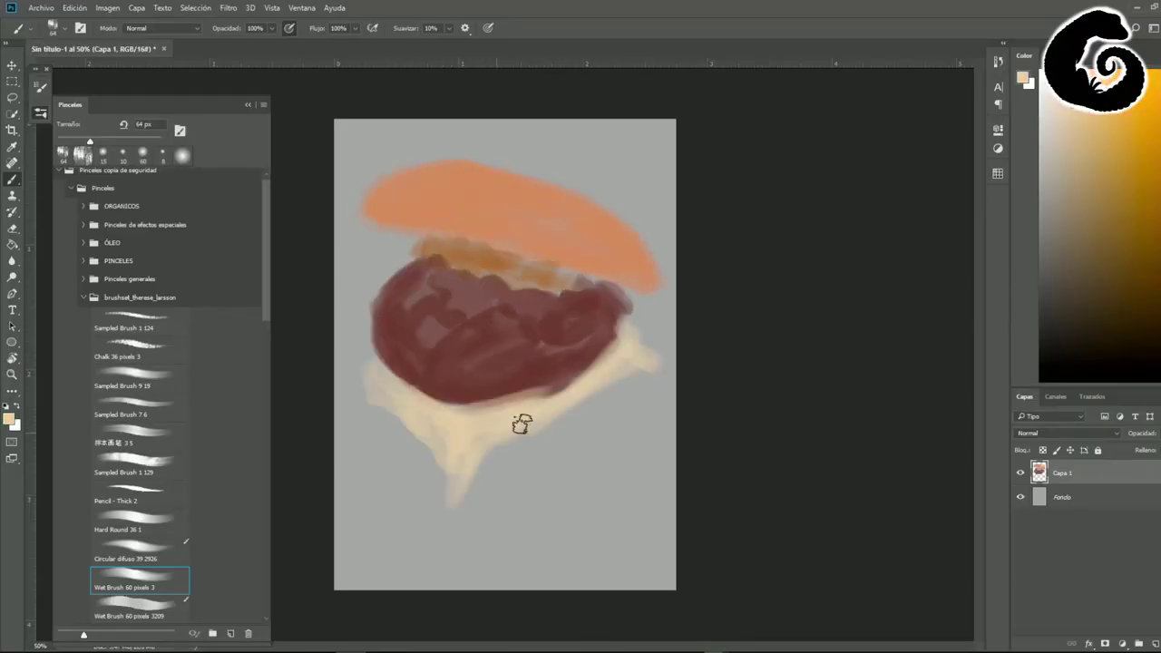
{"action": "left_click", "coordinate": [1069, 113]}
{"action": "mouse_move", "coordinate": [590, 408]}
{"action": "left_mouse_down"}
{"action": "mouse_move", "coordinate": [544, 459]}
{"action": "mouse_move", "coordinate": [585, 417]}
{"action": "left_mouse_up"}
{"action": "left_click_drag", "start_coordinate": [562, 471], "coordinate": [591, 445]}
Rotate and enlarge the whole burger painting with Free Transform
{"action": "mouse_move", "coordinate": [390, 436]}
{"action": "left_mouse_down"}
{"action": "mouse_move", "coordinate": [524, 252]}
{"action": "mouse_move", "coordinate": [661, 218]}
{"action": "left_mouse_up"}
{"action": "key", "text": "ctrl+t"}
{"action": "key", "text": "Return"}
Shade the patty's edges, centre and sides with dark red using a 30 px brush
{"action": "left_click", "coordinate": [1131, 307]}
{"action": "left_click_drag", "start_coordinate": [612, 379], "coordinate": [544, 422]}
{"action": "mouse_move", "coordinate": [355, 299]}
{"action": "left_mouse_down"}
{"action": "mouse_move", "coordinate": [454, 426]}
{"action": "mouse_move", "coordinate": [626, 354]}
{"action": "mouse_move", "coordinate": [624, 325]}
{"action": "left_mouse_up"}
{"action": "mouse_move", "coordinate": [418, 404]}
{"action": "left_mouse_down"}
{"action": "mouse_move", "coordinate": [361, 299]}
{"action": "mouse_move", "coordinate": [454, 417]}
{"action": "mouse_move", "coordinate": [499, 425]}
{"action": "mouse_move", "coordinate": [540, 390]}
{"action": "mouse_move", "coordinate": [539, 349]}
{"action": "mouse_move", "coordinate": [422, 408]}
{"action": "left_mouse_up"}
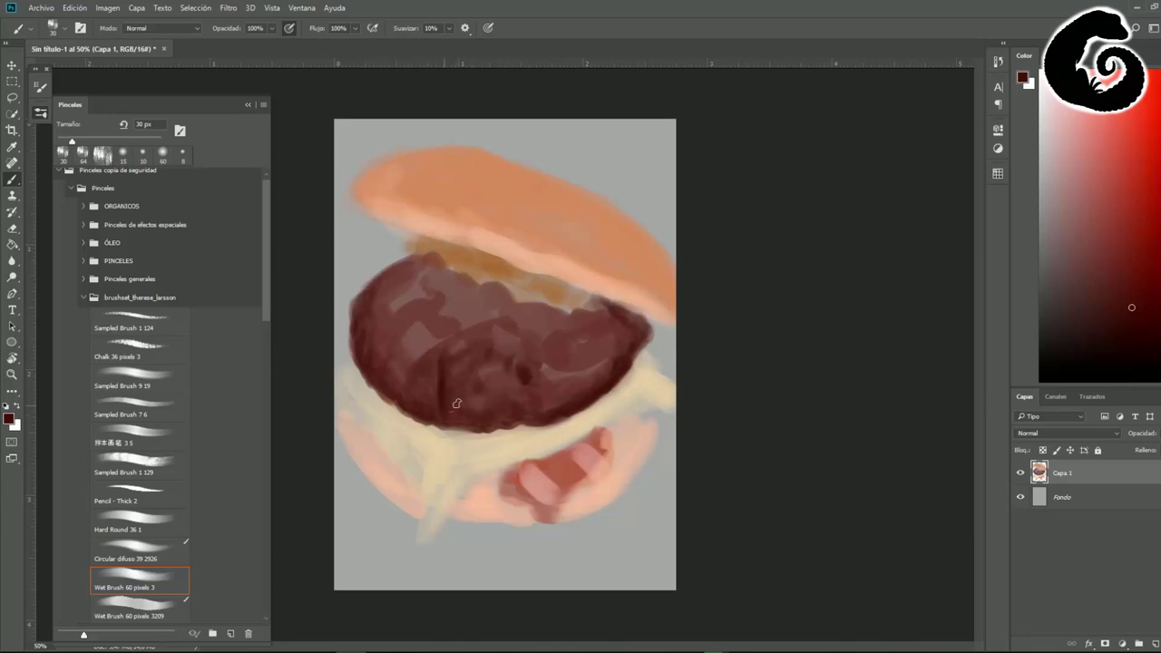
{"action": "left_click_drag", "start_coordinate": [548, 390], "coordinate": [608, 354]}
{"action": "left_click_drag", "start_coordinate": [633, 313], "coordinate": [596, 331]}
{"action": "mouse_move", "coordinate": [404, 363]}
{"action": "left_mouse_down"}
{"action": "mouse_move", "coordinate": [377, 304]}
{"action": "mouse_move", "coordinate": [377, 349]}
{"action": "left_mouse_up"}
Blend the patty into a smoother maroon mass with sampled reds and a 100 px brush
{"action": "left_click", "coordinate": [399, 349], "text": "alt"}
{"action": "mouse_move", "coordinate": [377, 299]}
{"action": "left_mouse_down"}
{"action": "mouse_move", "coordinate": [480, 381]}
{"action": "mouse_move", "coordinate": [599, 331]}
{"action": "mouse_move", "coordinate": [471, 413]}
{"action": "mouse_move", "coordinate": [372, 358]}
{"action": "left_mouse_up"}
{"action": "left_click", "coordinate": [521, 403], "text": "alt"}
{"action": "left_click_drag", "start_coordinate": [598, 367], "coordinate": [583, 397]}
{"action": "left_click", "coordinate": [584, 396], "text": "alt"}
{"action": "key", "text": "bracketright"}
{"action": "key", "text": "bracketright"}
{"action": "key", "text": "bracketright"}
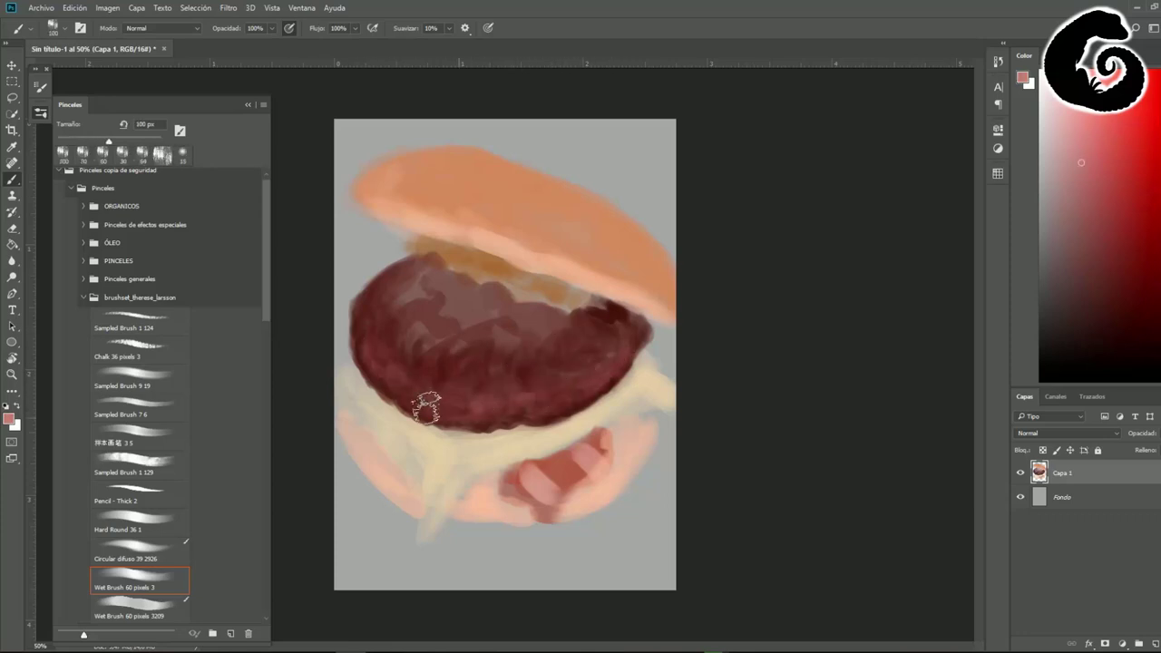
{"action": "mouse_move", "coordinate": [427, 402]}
{"action": "left_mouse_down"}
{"action": "mouse_move", "coordinate": [526, 344]}
{"action": "mouse_move", "coordinate": [488, 312]}
{"action": "mouse_move", "coordinate": [662, 332]}
{"action": "left_mouse_up"}
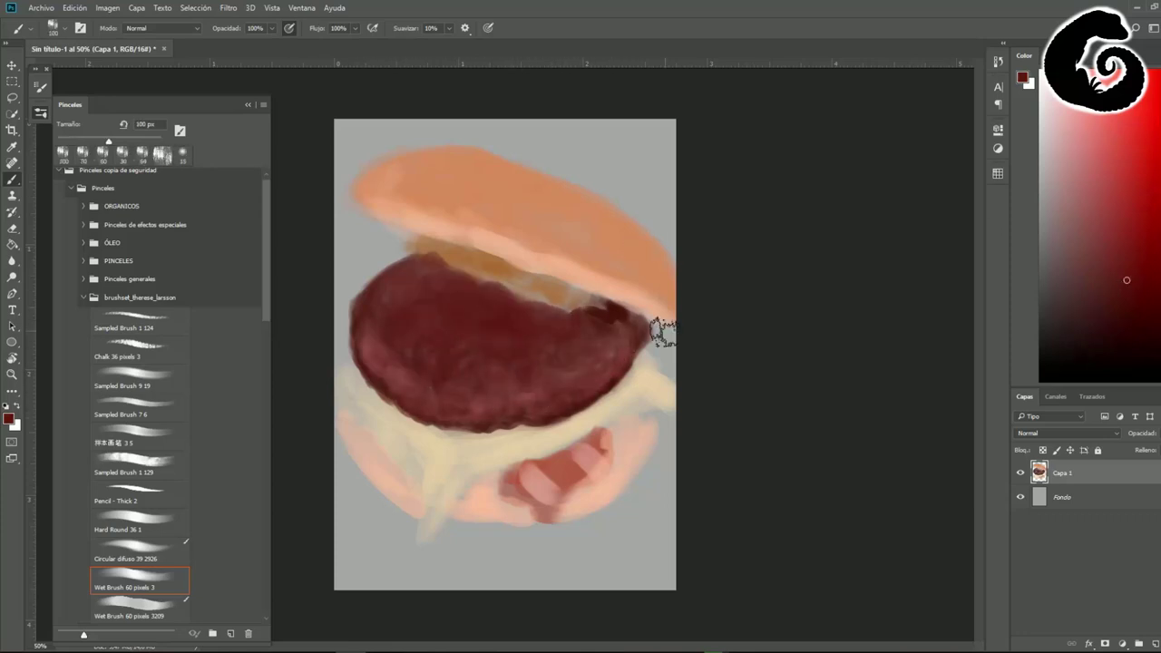
{"action": "left_click_drag", "start_coordinate": [399, 390], "coordinate": [572, 399]}
{"action": "left_click", "coordinate": [598, 390], "text": "alt"}
Trace thin dark lines and a crack along the patty's right and lower edges with a 9 px brush
{"action": "key", "text": "bracketleft"}
{"action": "key", "text": "bracketleft"}
{"action": "key", "text": "bracketleft"}
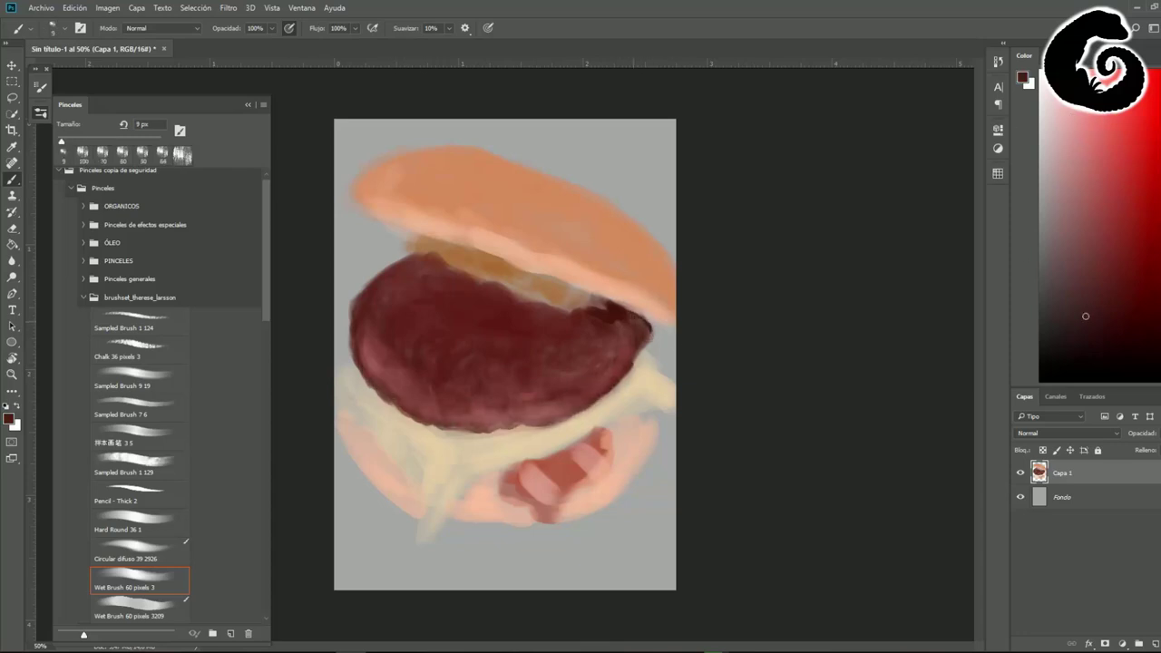
{"action": "left_click_drag", "start_coordinate": [649, 331], "coordinate": [610, 304]}
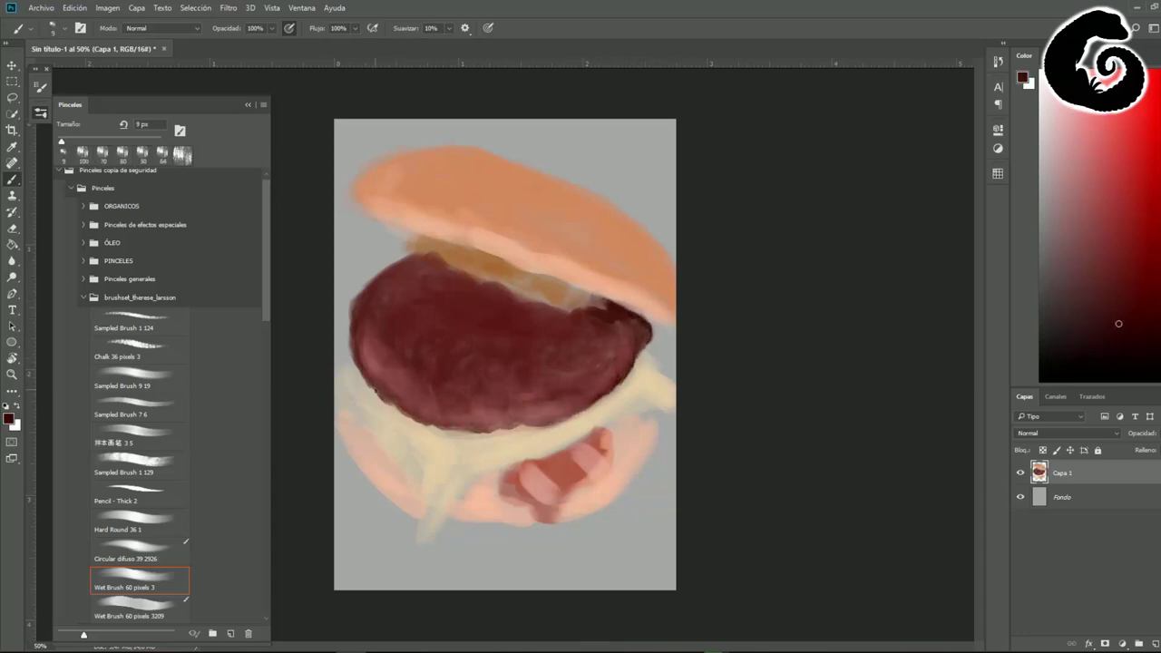
{"action": "left_click_drag", "start_coordinate": [471, 428], "coordinate": [378, 393]}
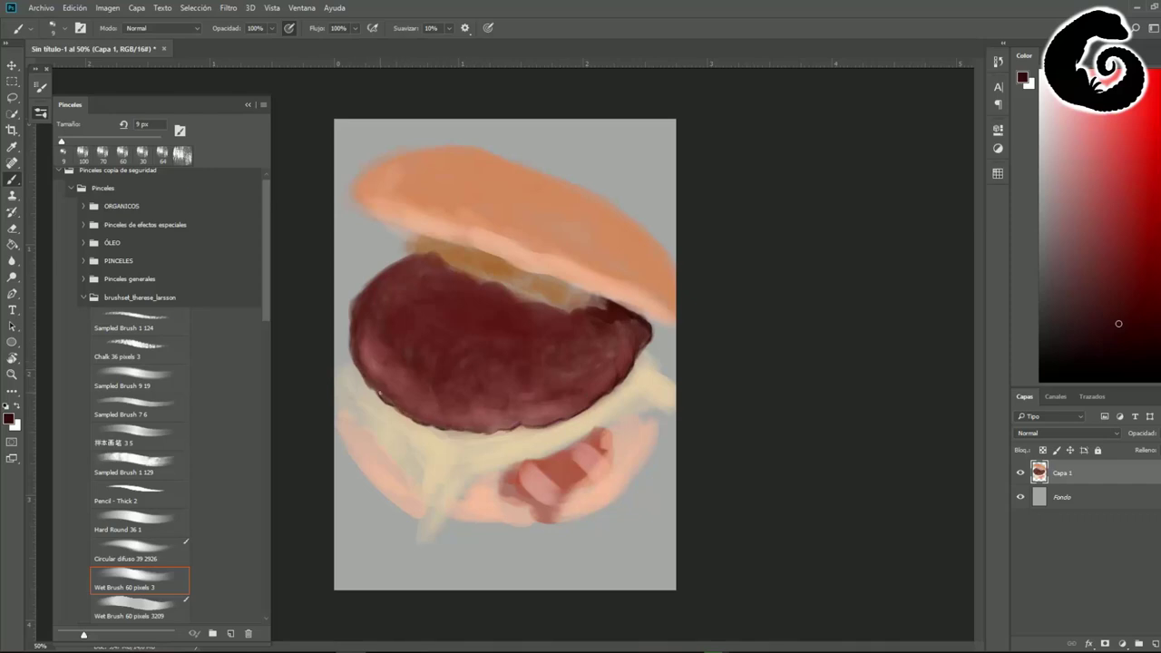
{"action": "left_click_drag", "start_coordinate": [525, 405], "coordinate": [519, 389]}
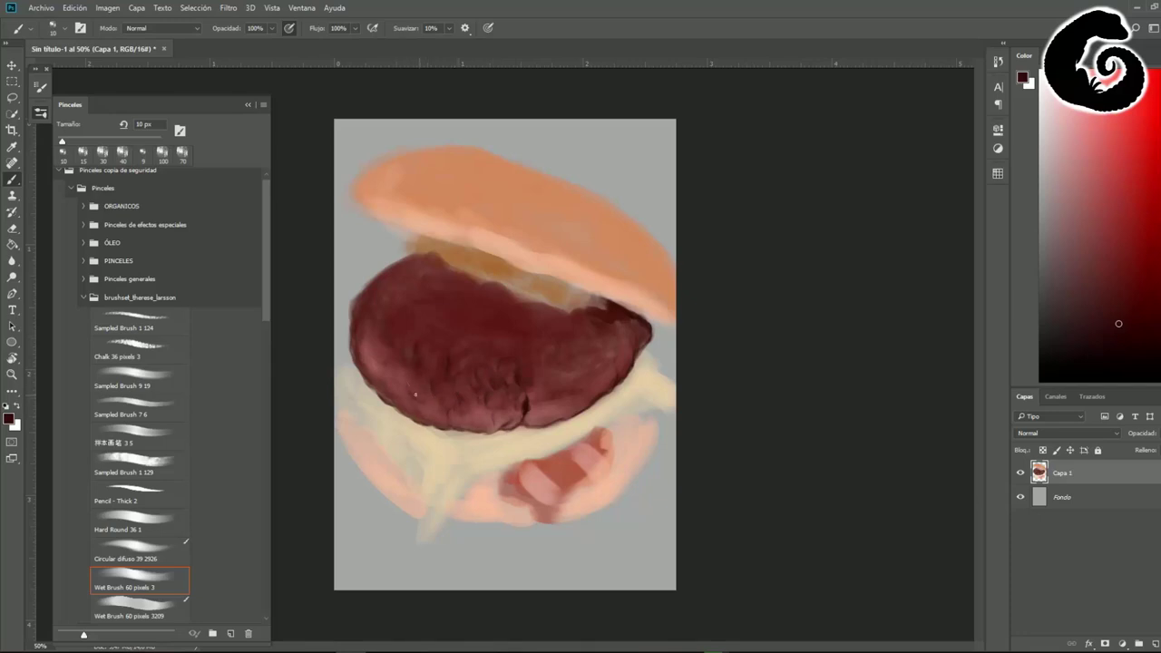
Smooth the patty's cracked texture with 40 px and 25 px brushes
{"action": "key", "text": "bracketright"}
{"action": "key", "text": "bracketright"}
{"action": "key", "text": "bracketright"}
{"action": "mouse_move", "coordinate": [407, 339]}
{"action": "left_mouse_down"}
{"action": "mouse_move", "coordinate": [448, 381]}
{"action": "mouse_move", "coordinate": [480, 301]}
{"action": "mouse_move", "coordinate": [660, 314]}
{"action": "left_mouse_up"}
{"action": "key", "text": "bracketleft"}
{"action": "key", "text": "bracketleft"}
{"action": "left_click_drag", "start_coordinate": [535, 417], "coordinate": [598, 385]}
{"action": "left_click_drag", "start_coordinate": [363, 345], "coordinate": [408, 363]}
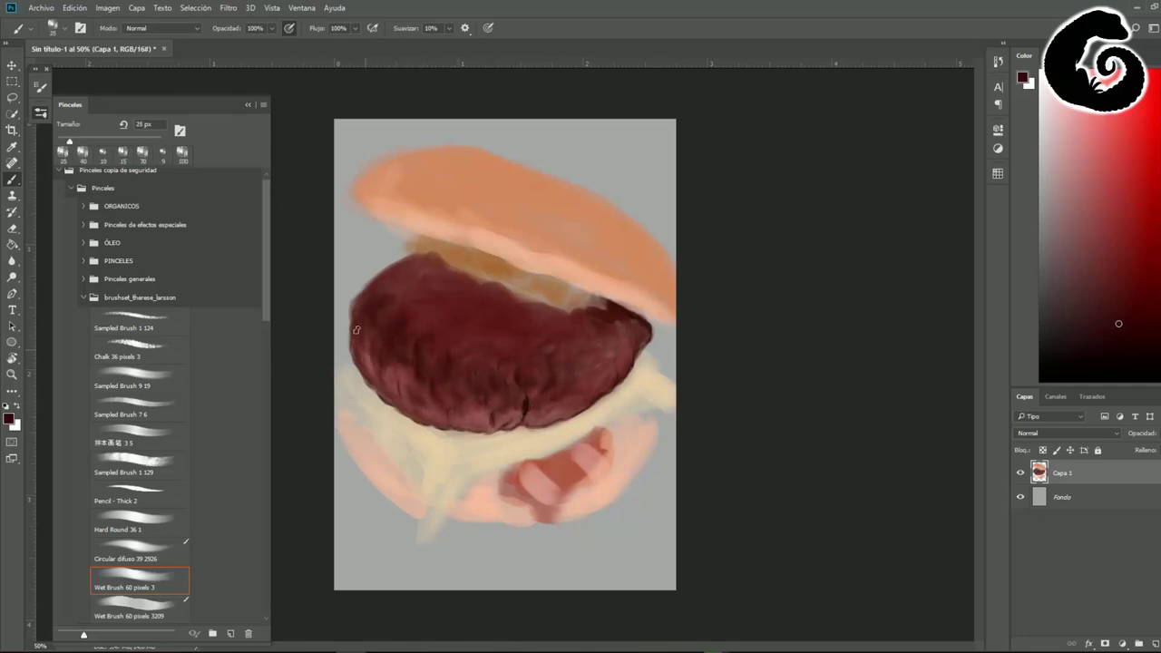
Paint salmon pink onion curls and patches across the patty
{"action": "left_click", "coordinate": [550, 231], "text": "alt"}
{"action": "left_click_drag", "start_coordinate": [463, 315], "coordinate": [513, 328]}
{"action": "left_click_drag", "start_coordinate": [588, 316], "coordinate": [555, 374]}
{"action": "left_click_drag", "start_coordinate": [419, 299], "coordinate": [485, 272]}
{"action": "mouse_move", "coordinate": [542, 308]}
{"action": "left_mouse_down"}
{"action": "mouse_move", "coordinate": [590, 313]}
{"action": "mouse_move", "coordinate": [580, 370]}
{"action": "left_mouse_up"}
Paint dark orange fried onions across the patty and under the bun with an 8 px brush
{"action": "left_click", "coordinate": [569, 206], "text": "alt"}
{"action": "key", "text": "bracketleft"}
{"action": "key", "text": "bracketleft"}
{"action": "key", "text": "bracketleft"}
{"action": "left_click_drag", "start_coordinate": [412, 238], "coordinate": [372, 265]}
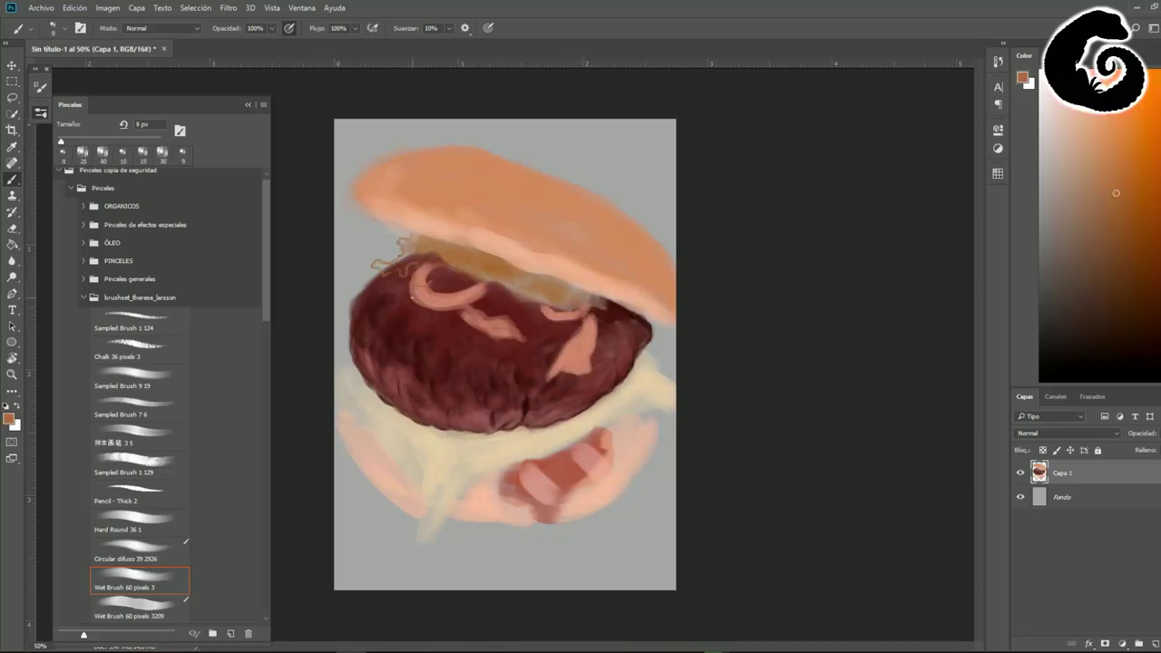
{"action": "mouse_move", "coordinate": [390, 303]}
{"action": "left_mouse_down"}
{"action": "mouse_move", "coordinate": [472, 276]}
{"action": "mouse_move", "coordinate": [526, 313]}
{"action": "left_mouse_up"}
{"action": "mouse_move", "coordinate": [628, 317]}
{"action": "left_mouse_down"}
{"action": "mouse_move", "coordinate": [606, 310]}
{"action": "mouse_move", "coordinate": [549, 349]}
{"action": "mouse_move", "coordinate": [564, 361]}
{"action": "left_mouse_up"}
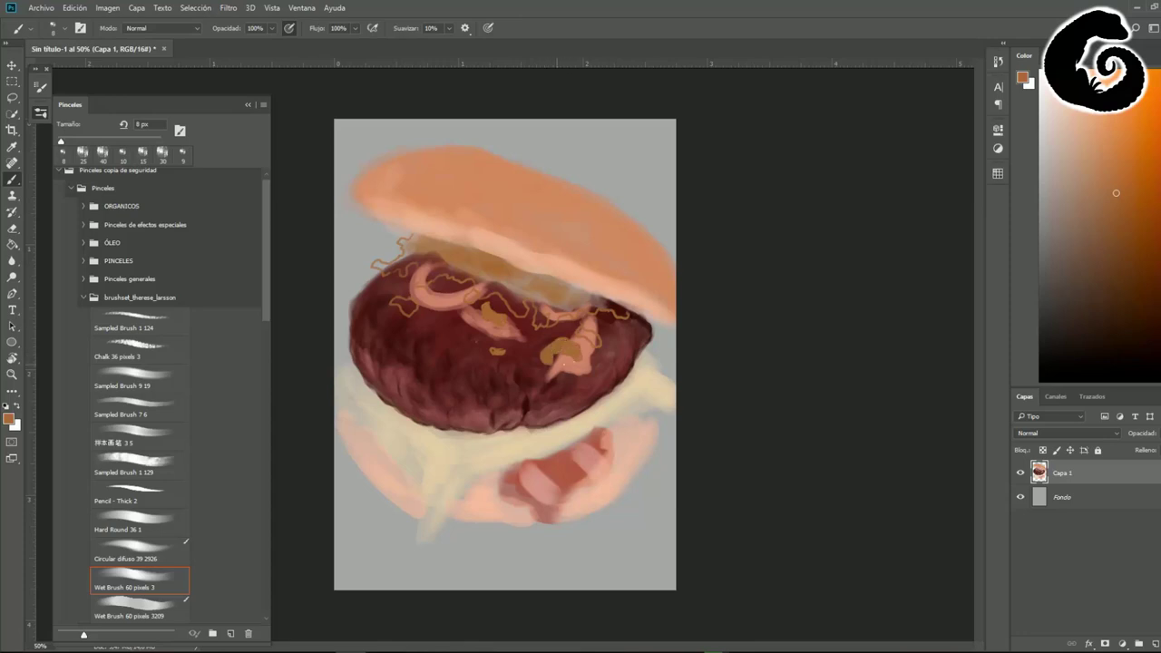
{"action": "mouse_move", "coordinate": [542, 276]}
{"action": "left_mouse_down"}
{"action": "mouse_move", "coordinate": [471, 309]}
{"action": "mouse_move", "coordinate": [417, 240]}
{"action": "mouse_move", "coordinate": [426, 277]}
{"action": "left_mouse_up"}
{"action": "mouse_move", "coordinate": [413, 238]}
{"action": "left_mouse_down"}
{"action": "mouse_move", "coordinate": [417, 277]}
{"action": "mouse_move", "coordinate": [377, 272]}
{"action": "left_mouse_up"}
{"action": "left_click_drag", "start_coordinate": [521, 270], "coordinate": [609, 312]}
Shape a pale cream cheese slice along the patty's underside
{"action": "left_click", "coordinate": [649, 385], "text": "alt"}
{"action": "mouse_move", "coordinate": [667, 367]}
{"action": "left_mouse_down"}
{"action": "mouse_move", "coordinate": [495, 473]}
{"action": "mouse_move", "coordinate": [341, 384]}
{"action": "mouse_move", "coordinate": [435, 427]}
{"action": "left_mouse_up"}
{"action": "left_click_drag", "start_coordinate": [426, 517], "coordinate": [490, 472]}
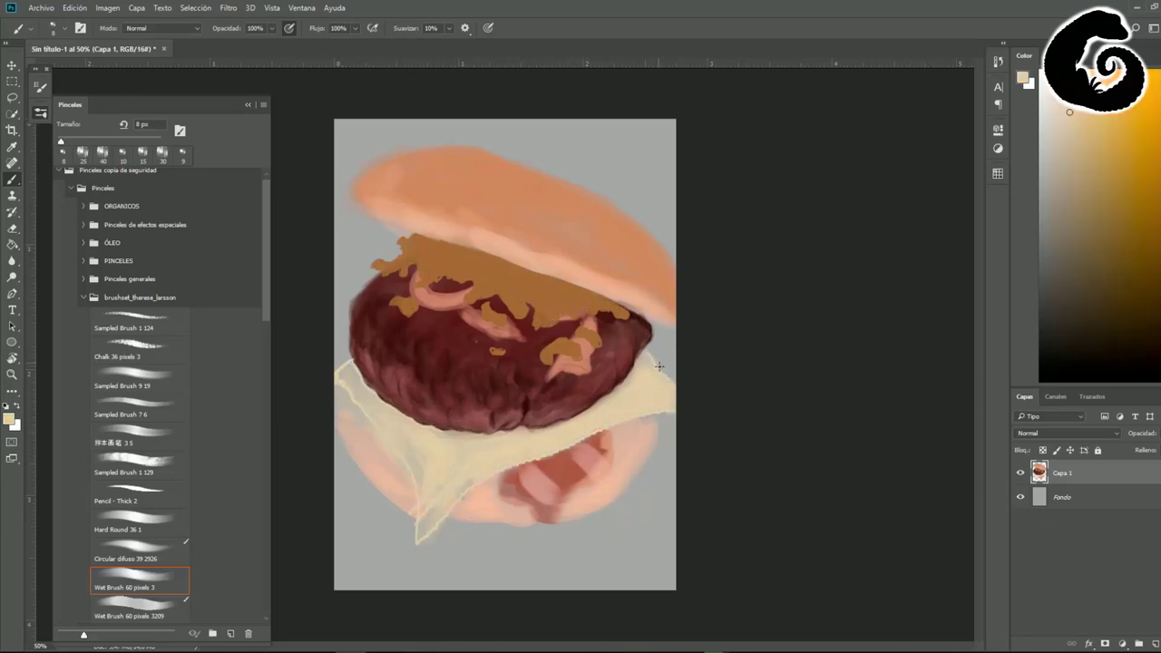
{"action": "mouse_move", "coordinate": [659, 366]}
{"action": "left_mouse_down"}
{"action": "mouse_move", "coordinate": [581, 413]}
{"action": "mouse_move", "coordinate": [435, 433]}
{"action": "mouse_move", "coordinate": [413, 421]}
{"action": "mouse_move", "coordinate": [435, 494]}
{"action": "mouse_move", "coordinate": [522, 473]}
{"action": "mouse_move", "coordinate": [544, 508]}
{"action": "left_mouse_up"}
{"action": "key", "text": "bracketright"}
{"action": "key", "text": "bracketright"}
{"action": "key", "text": "bracketright"}
Paint salmon bacon stripes on the lower bun with a 10 px brush
{"action": "left_click", "coordinate": [522, 473], "text": "alt"}
{"action": "key", "text": "bracketleft"}
{"action": "key", "text": "bracketleft"}
{"action": "left_click_drag", "start_coordinate": [526, 467], "coordinate": [566, 503]}
{"action": "left_click_drag", "start_coordinate": [571, 454], "coordinate": [599, 465]}
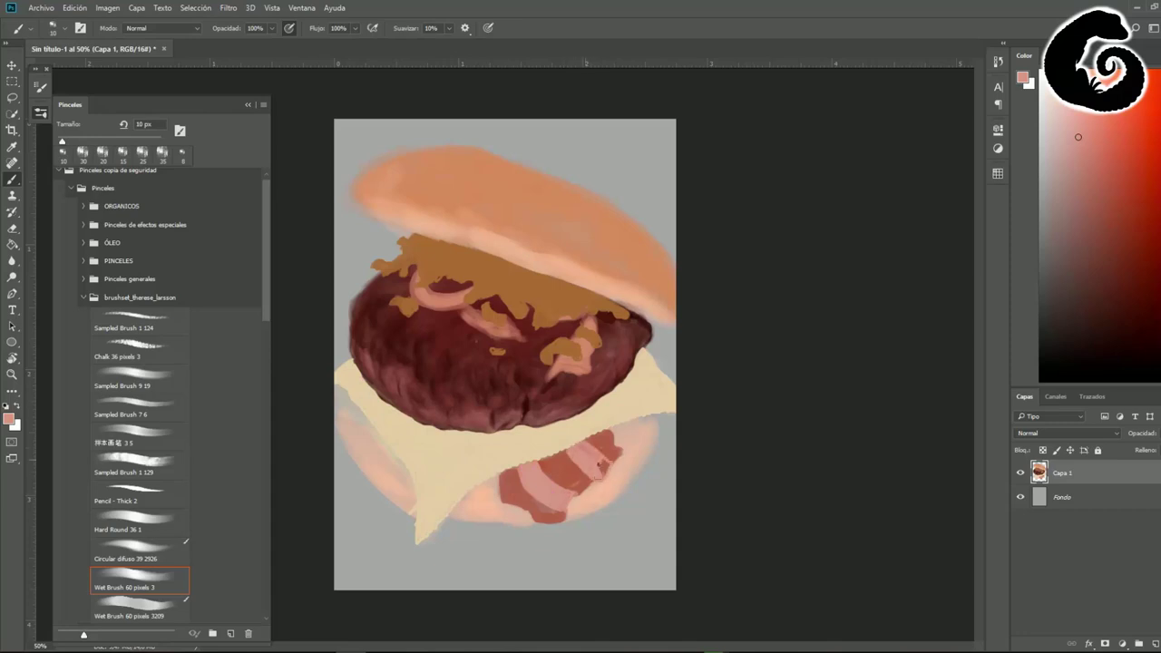
Dab light peach sesame seeds on the top bun with an 8 px brush
{"action": "left_click", "coordinate": [441, 148], "text": "alt"}
{"action": "key", "text": "bracketleft"}
{"action": "left_click", "coordinate": [502, 179]}
{"action": "left_click", "coordinate": [511, 205]}
{"action": "left_click", "coordinate": [571, 232]}
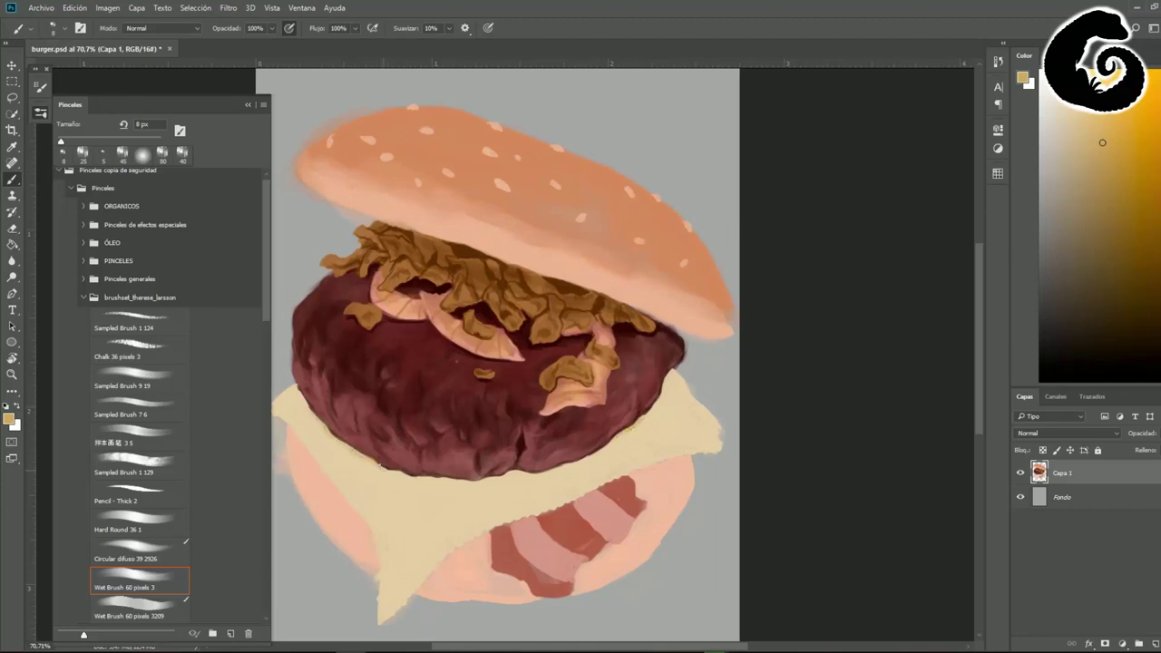
Refine the cheese's bottom edge and add red bacon strokes beneath it
{"action": "mouse_move", "coordinate": [401, 602]}
{"action": "left_mouse_down"}
{"action": "mouse_move", "coordinate": [535, 515]}
{"action": "mouse_move", "coordinate": [638, 468]}
{"action": "left_mouse_up"}
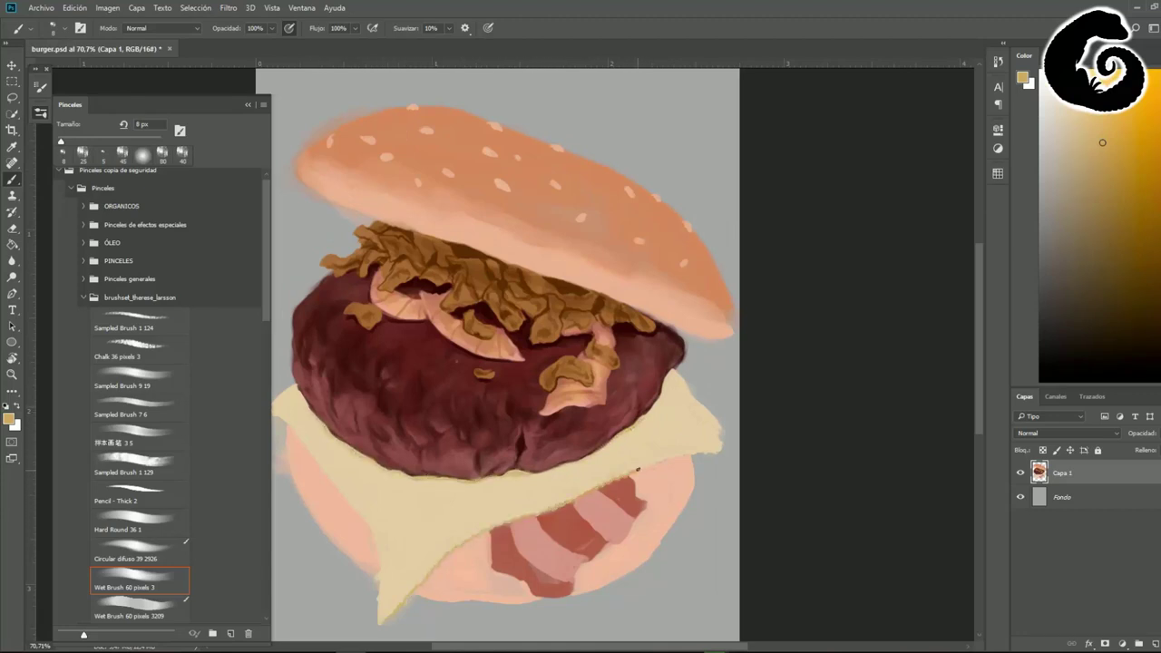
{"action": "left_click", "coordinate": [544, 544], "text": "alt"}
{"action": "left_click_drag", "start_coordinate": [313, 458], "coordinate": [367, 531]}
{"action": "mouse_move", "coordinate": [689, 458]}
{"action": "left_mouse_down"}
{"action": "mouse_move", "coordinate": [635, 481]}
{"action": "mouse_move", "coordinate": [703, 399]}
{"action": "left_mouse_up"}
Paint green lettuce under both sides of the cheese and clear the haze on the bun's left edge
{"action": "left_click_drag", "start_coordinate": [454, 553], "coordinate": [499, 533]}
{"action": "mouse_move", "coordinate": [694, 468]}
{"action": "left_mouse_down"}
{"action": "mouse_move", "coordinate": [640, 512]}
{"action": "mouse_move", "coordinate": [630, 499]}
{"action": "left_mouse_up"}
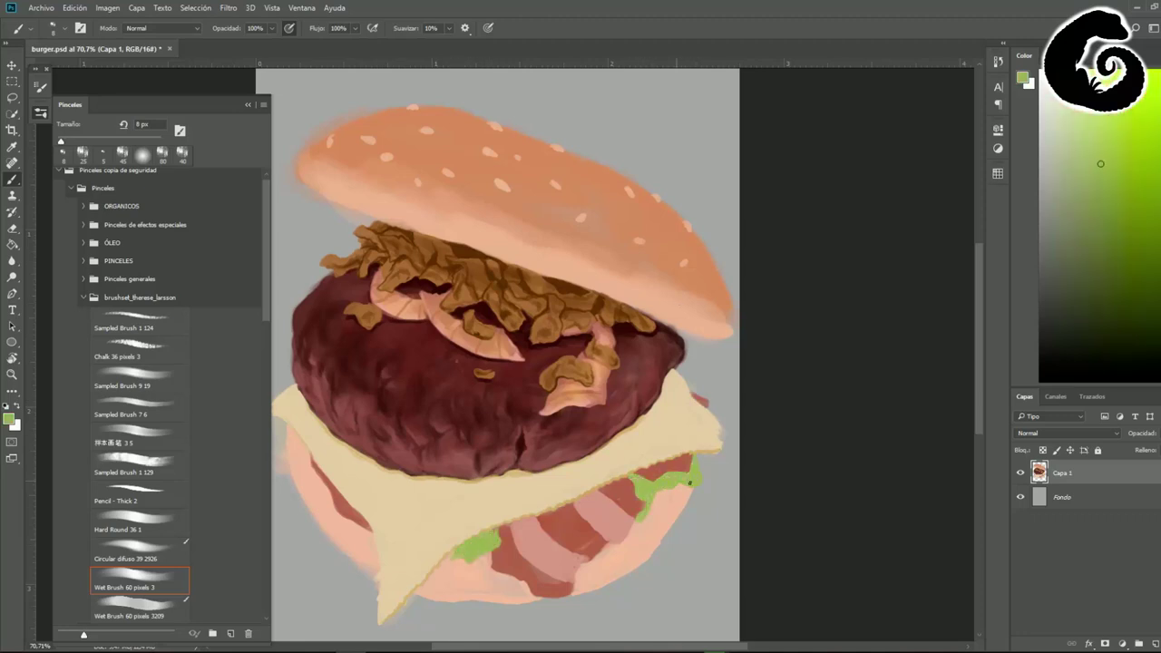
{"action": "left_click_drag", "start_coordinate": [358, 526], "coordinate": [309, 474]}
{"action": "left_click", "coordinate": [248, 105]}
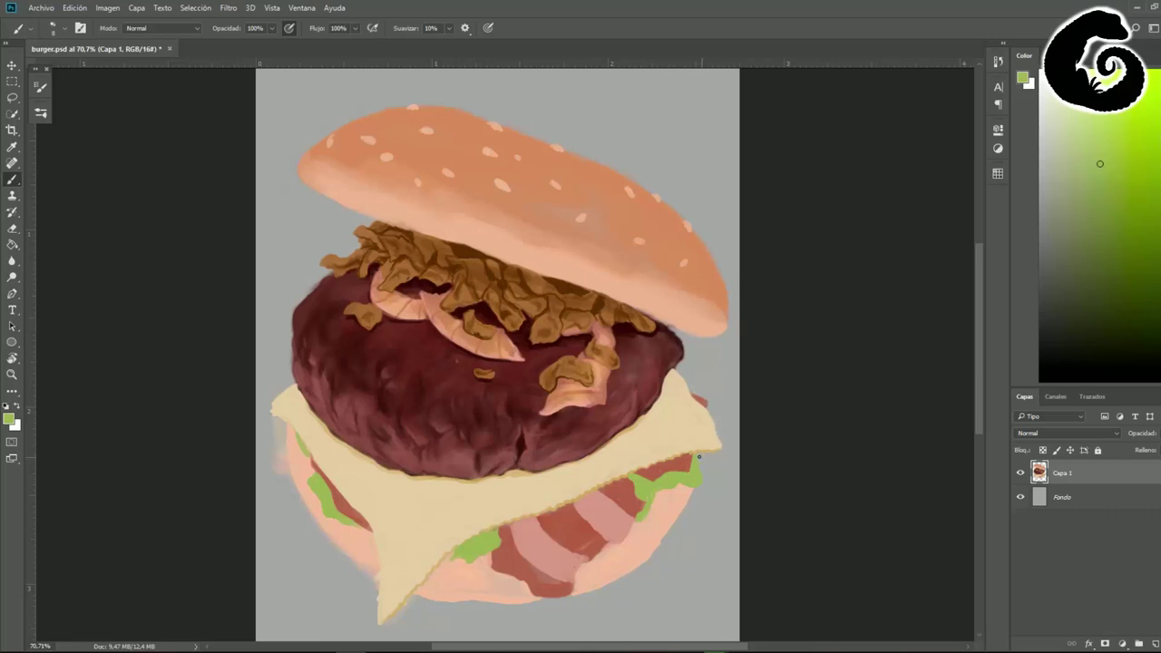
{"action": "left_click_drag", "start_coordinate": [380, 572], "coordinate": [322, 538]}
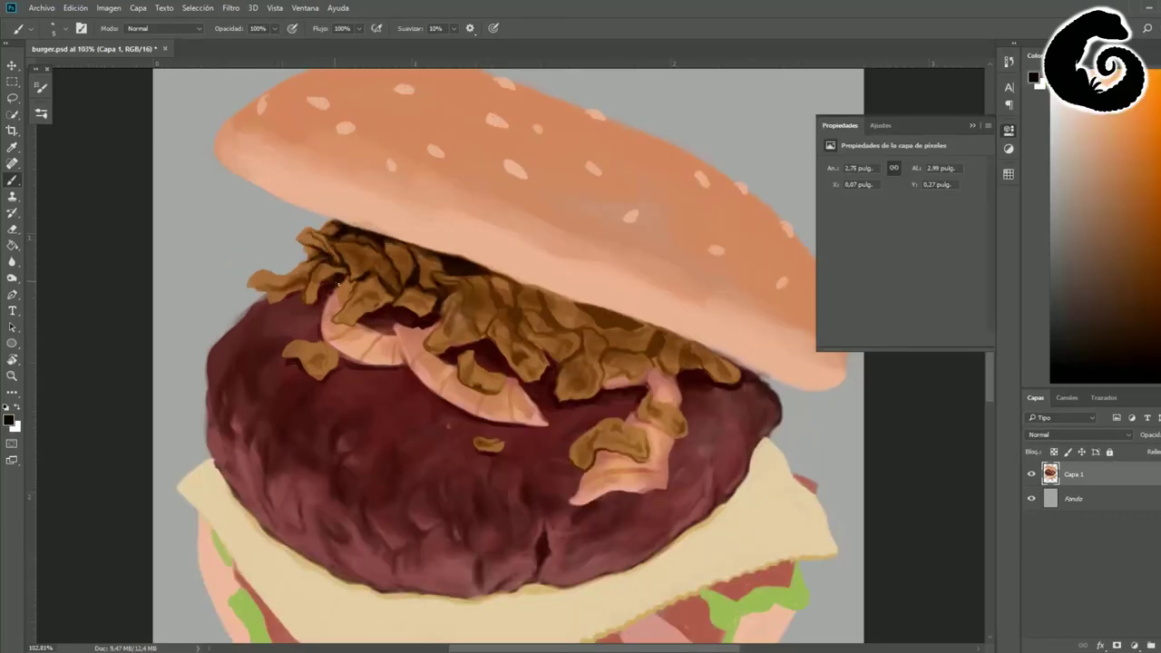
Paint dark brown shadows among the fried onions from left to far right
{"action": "left_click_drag", "start_coordinate": [337, 284], "coordinate": [379, 300]}
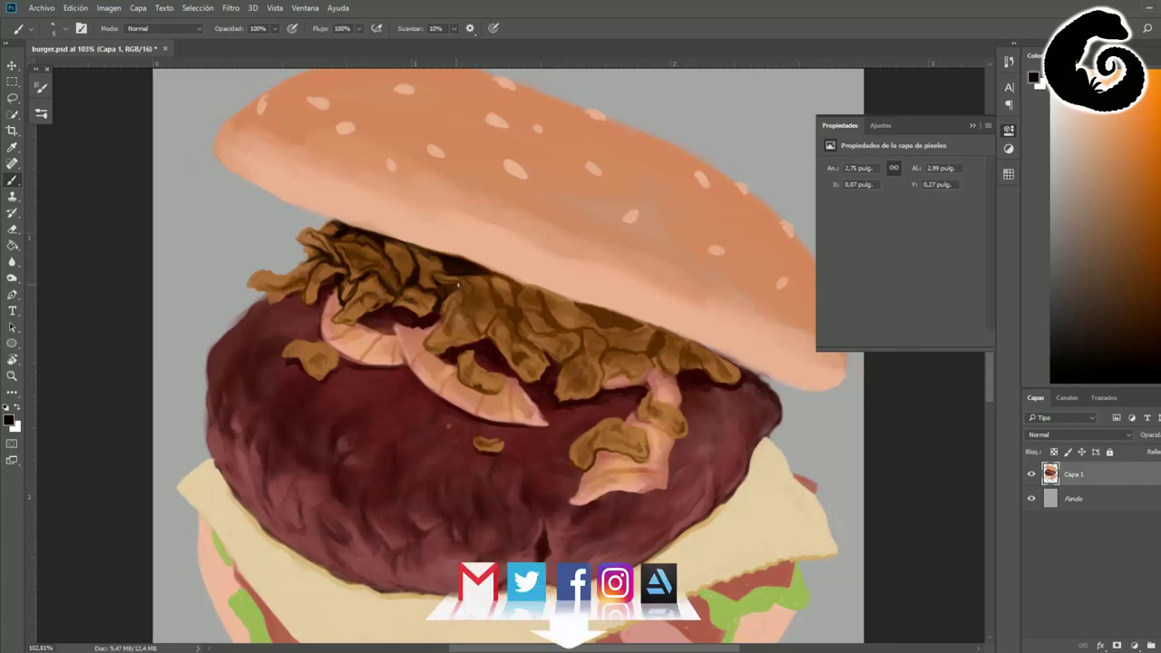
{"action": "mouse_move", "coordinate": [462, 310]}
{"action": "left_mouse_down"}
{"action": "mouse_move", "coordinate": [535, 281]}
{"action": "mouse_move", "coordinate": [517, 336]}
{"action": "left_mouse_up"}
{"action": "mouse_move", "coordinate": [499, 277]}
{"action": "left_mouse_down"}
{"action": "mouse_move", "coordinate": [499, 361]}
{"action": "mouse_move", "coordinate": [535, 333]}
{"action": "mouse_move", "coordinate": [544, 290]}
{"action": "mouse_move", "coordinate": [647, 328]}
{"action": "left_mouse_up"}
{"action": "left_click_drag", "start_coordinate": [580, 308], "coordinate": [752, 371]}
{"action": "mouse_move", "coordinate": [647, 351]}
{"action": "left_mouse_down"}
{"action": "mouse_move", "coordinate": [657, 332]}
{"action": "mouse_move", "coordinate": [535, 353]}
{"action": "mouse_move", "coordinate": [607, 341]}
{"action": "left_mouse_up"}
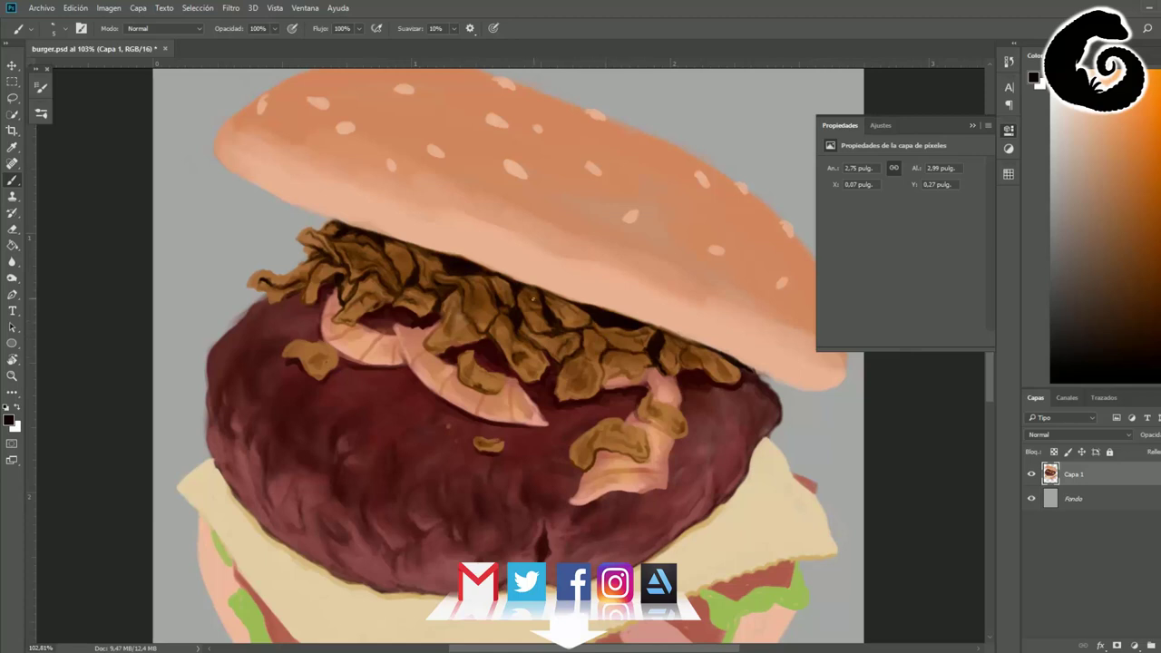
Add small dark accents across the onions and darken the lower and left onion pieces
{"action": "left_click_drag", "start_coordinate": [441, 323], "coordinate": [467, 294]}
{"action": "left_click_drag", "start_coordinate": [508, 368], "coordinate": [630, 385]}
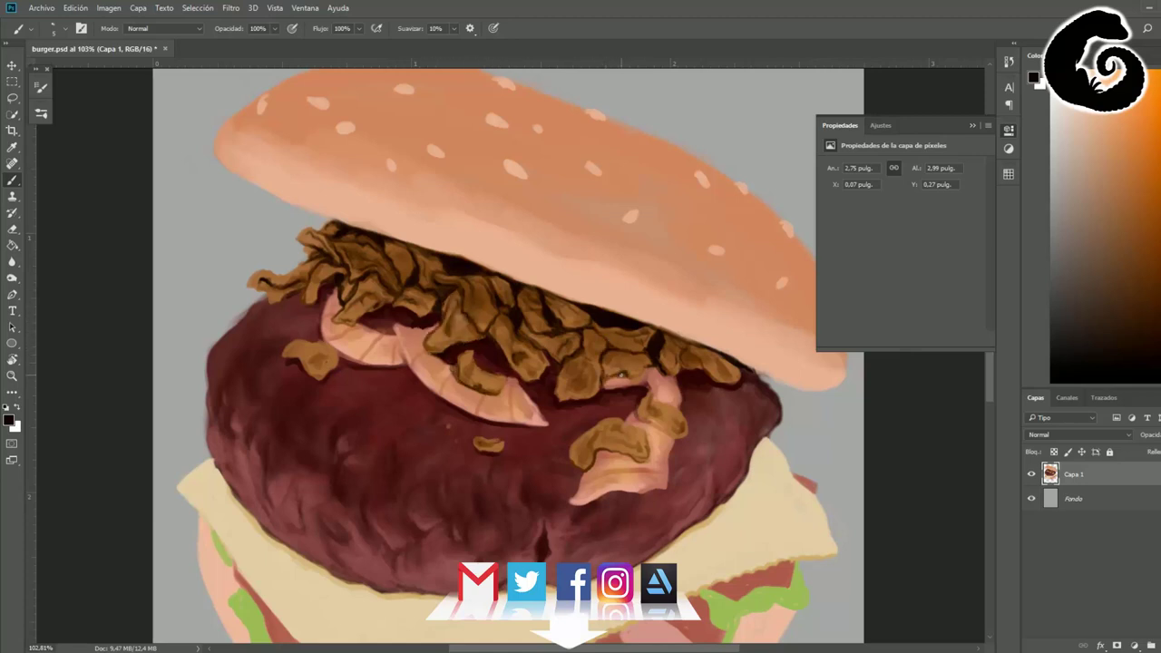
{"action": "left_click_drag", "start_coordinate": [589, 340], "coordinate": [641, 368]}
{"action": "left_click_drag", "start_coordinate": [587, 437], "coordinate": [648, 458]}
{"action": "left_click_drag", "start_coordinate": [637, 404], "coordinate": [671, 432]}
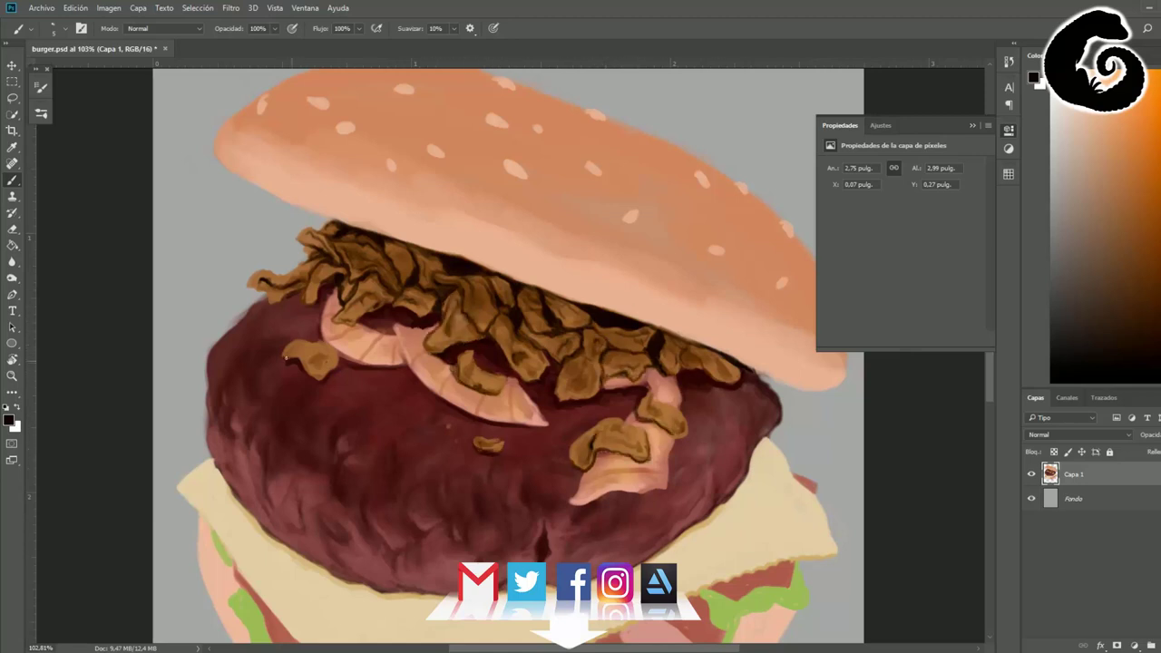
{"action": "left_click", "coordinate": [496, 351], "text": "alt"}
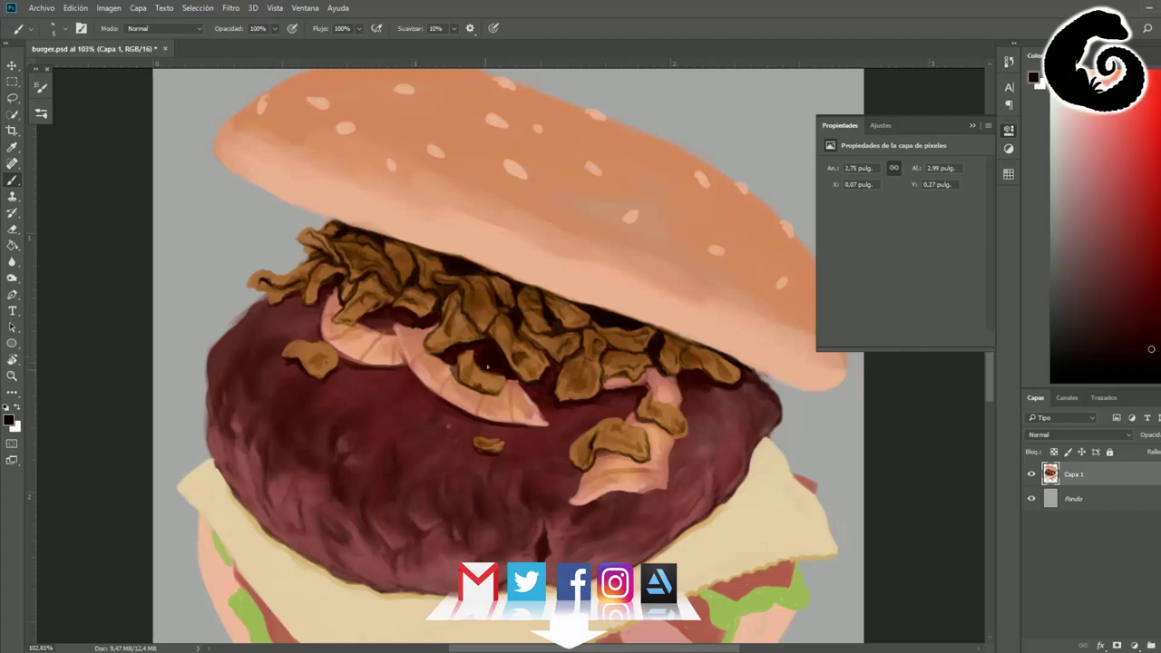
{"action": "mouse_move", "coordinate": [404, 337]}
{"action": "left_mouse_down"}
{"action": "mouse_move", "coordinate": [341, 361]}
{"action": "mouse_move", "coordinate": [410, 324]}
{"action": "mouse_move", "coordinate": [406, 316]}
{"action": "left_mouse_up"}
Paint red sauce across the patty beneath the fried onions
{"action": "mouse_move", "coordinate": [324, 296]}
{"action": "left_mouse_down"}
{"action": "mouse_move", "coordinate": [326, 337]}
{"action": "mouse_move", "coordinate": [301, 305]}
{"action": "left_mouse_up"}
{"action": "left_click", "coordinate": [412, 322], "text": "alt"}
{"action": "left_click_drag", "start_coordinate": [381, 373], "coordinate": [426, 413]}
{"action": "left_click_drag", "start_coordinate": [310, 299], "coordinate": [367, 337]}
{"action": "mouse_move", "coordinate": [472, 363]}
{"action": "left_mouse_down"}
{"action": "mouse_move", "coordinate": [517, 403]}
{"action": "mouse_move", "coordinate": [621, 437]}
{"action": "left_mouse_up"}
{"action": "left_click_drag", "start_coordinate": [685, 385], "coordinate": [705, 408]}
{"action": "left_click_drag", "start_coordinate": [521, 399], "coordinate": [635, 449]}
{"action": "left_click_drag", "start_coordinate": [667, 390], "coordinate": [725, 404]}
{"action": "left_click_drag", "start_coordinate": [344, 353], "coordinate": [408, 413]}
{"action": "left_click_drag", "start_coordinate": [277, 299], "coordinate": [313, 331]}
Add glossy white highlight dots on the sauce and the onion ring edge
{"action": "left_click", "coordinate": [298, 352], "text": "alt"}
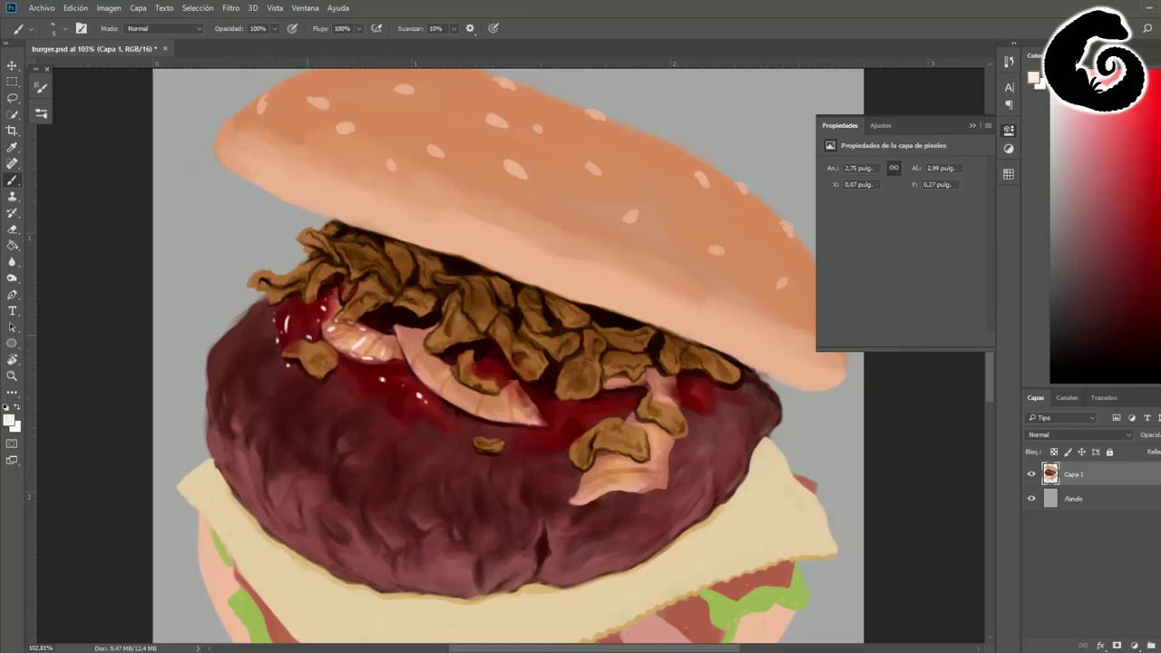
{"action": "left_click", "coordinate": [362, 377]}
{"action": "left_click_drag", "start_coordinate": [404, 330], "coordinate": [408, 360]}
{"action": "left_click_drag", "start_coordinate": [415, 365], "coordinate": [439, 379]}
{"action": "left_click_drag", "start_coordinate": [403, 335], "coordinate": [417, 348]}
{"action": "left_click_drag", "start_coordinate": [451, 399], "coordinate": [506, 417]}
{"action": "left_click", "coordinate": [568, 414]}
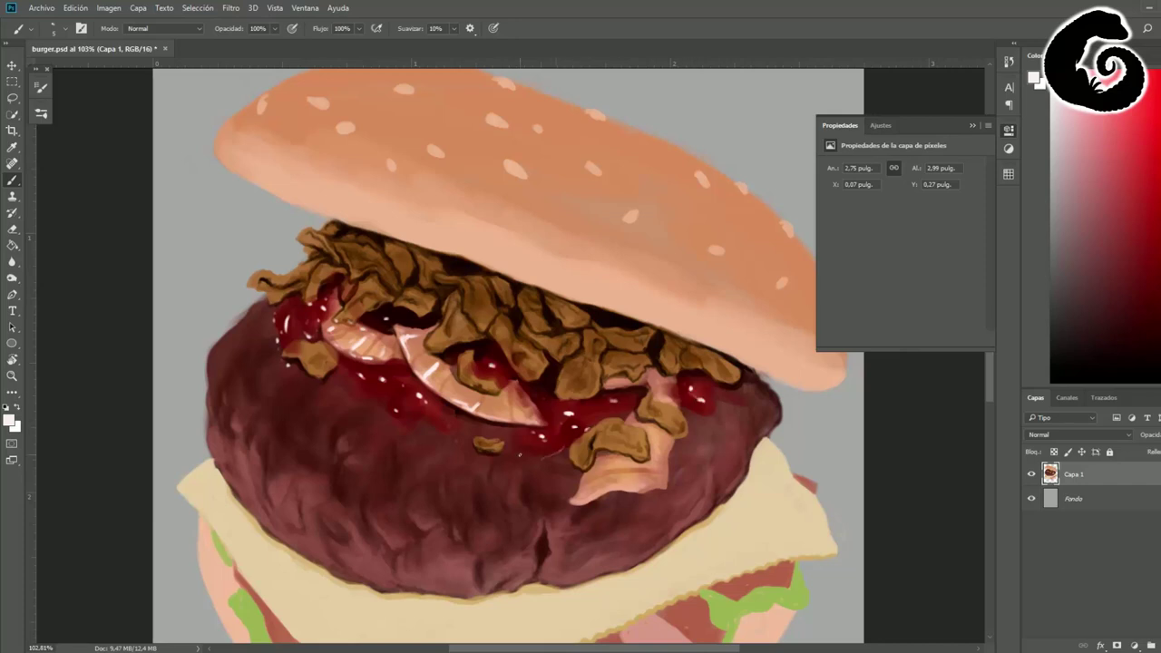
Highlight the upper-left fried onions with light peach
{"action": "left_click", "coordinate": [354, 340], "text": "alt"}
{"action": "mouse_move", "coordinate": [473, 299]}
{"action": "left_mouse_down"}
{"action": "mouse_move", "coordinate": [485, 326]}
{"action": "mouse_move", "coordinate": [435, 346]}
{"action": "mouse_move", "coordinate": [446, 281]}
{"action": "mouse_move", "coordinate": [407, 298]}
{"action": "left_mouse_up"}
{"action": "mouse_move", "coordinate": [424, 265]}
{"action": "left_mouse_down"}
{"action": "mouse_move", "coordinate": [367, 283]}
{"action": "mouse_move", "coordinate": [372, 268]}
{"action": "left_mouse_up"}
{"action": "mouse_move", "coordinate": [340, 302]}
{"action": "left_mouse_down"}
{"action": "mouse_move", "coordinate": [367, 320]}
{"action": "mouse_move", "coordinate": [310, 272]}
{"action": "mouse_move", "coordinate": [300, 303]}
{"action": "left_mouse_up"}
{"action": "left_click_drag", "start_coordinate": [303, 226], "coordinate": [332, 234]}
{"action": "left_click_drag", "start_coordinate": [401, 254], "coordinate": [399, 279]}
{"action": "left_click_drag", "start_coordinate": [497, 330], "coordinate": [470, 381]}
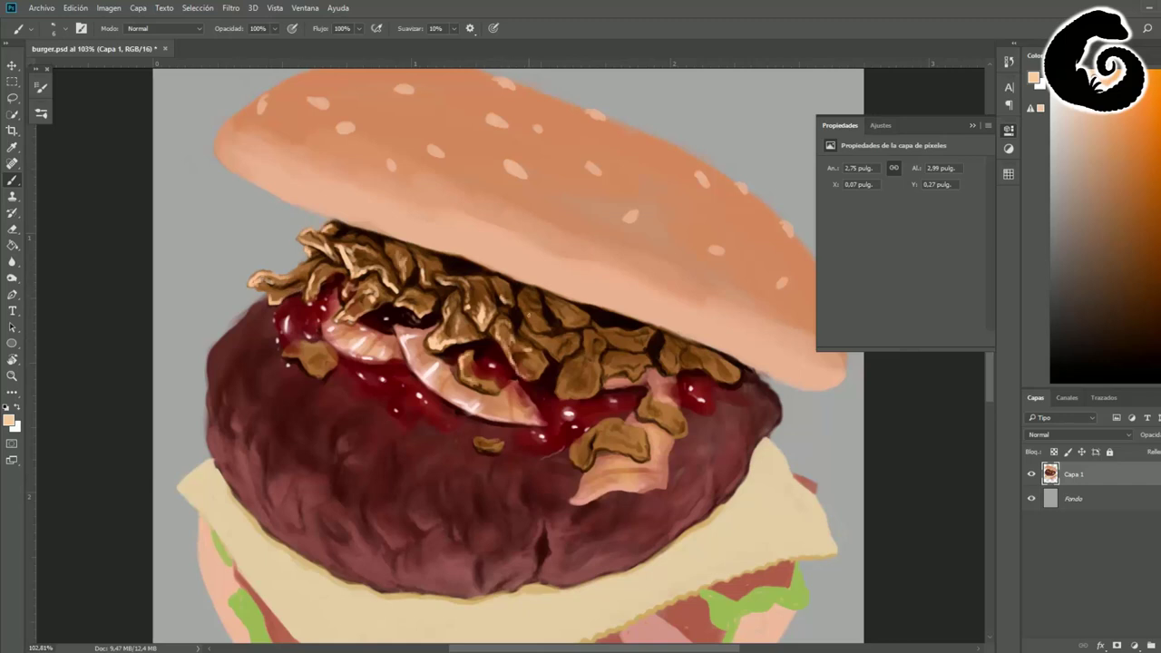
Add light peach highlights to the right and lower fried onions
{"action": "left_click_drag", "start_coordinate": [529, 306], "coordinate": [574, 345]}
{"action": "left_click_drag", "start_coordinate": [561, 381], "coordinate": [595, 399]}
{"action": "left_click_drag", "start_coordinate": [614, 345], "coordinate": [639, 370]}
{"action": "left_click_drag", "start_coordinate": [286, 345], "coordinate": [324, 373]}
{"action": "left_click_drag", "start_coordinate": [572, 440], "coordinate": [630, 462]}
{"action": "left_click_drag", "start_coordinate": [476, 434], "coordinate": [501, 448]}
{"action": "left_click_drag", "start_coordinate": [564, 372], "coordinate": [677, 419]}
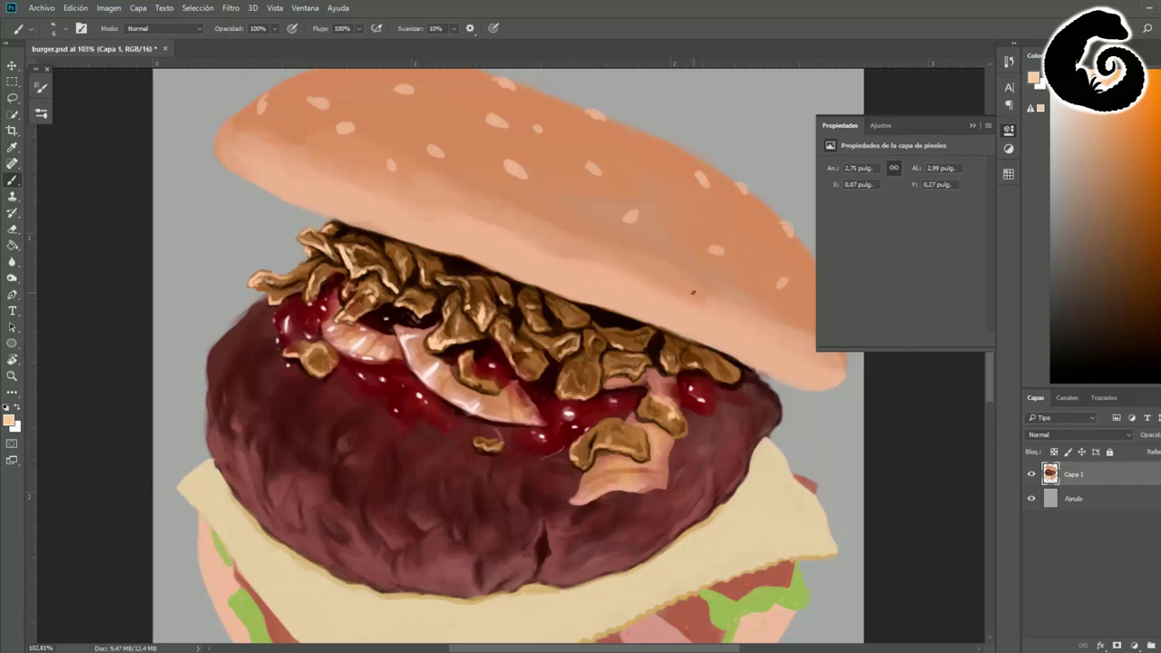
Deepen the red of the sauce under the onion using sampled patty colours
{"action": "left_click", "coordinate": [544, 335], "text": "alt"}
{"action": "left_click", "coordinate": [661, 396], "text": "alt"}
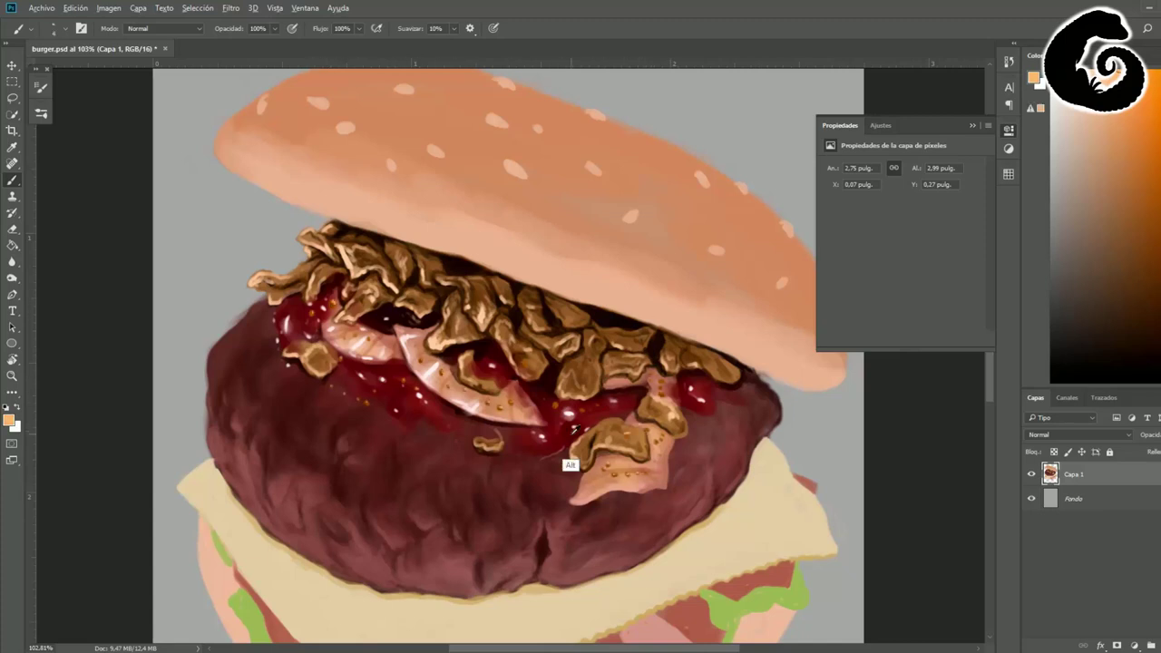
{"action": "left_click", "coordinate": [571, 464], "text": "alt"}
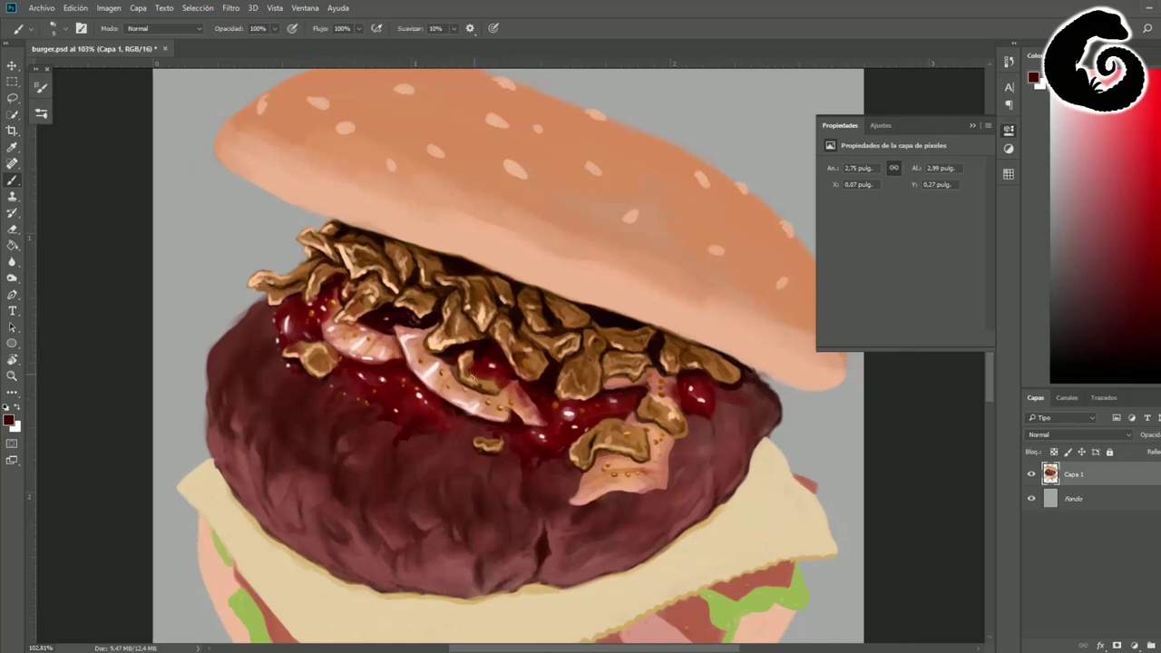
{"action": "left_click_drag", "start_coordinate": [444, 444], "coordinate": [331, 390]}
{"action": "left_click", "coordinate": [343, 325], "text": "alt"}
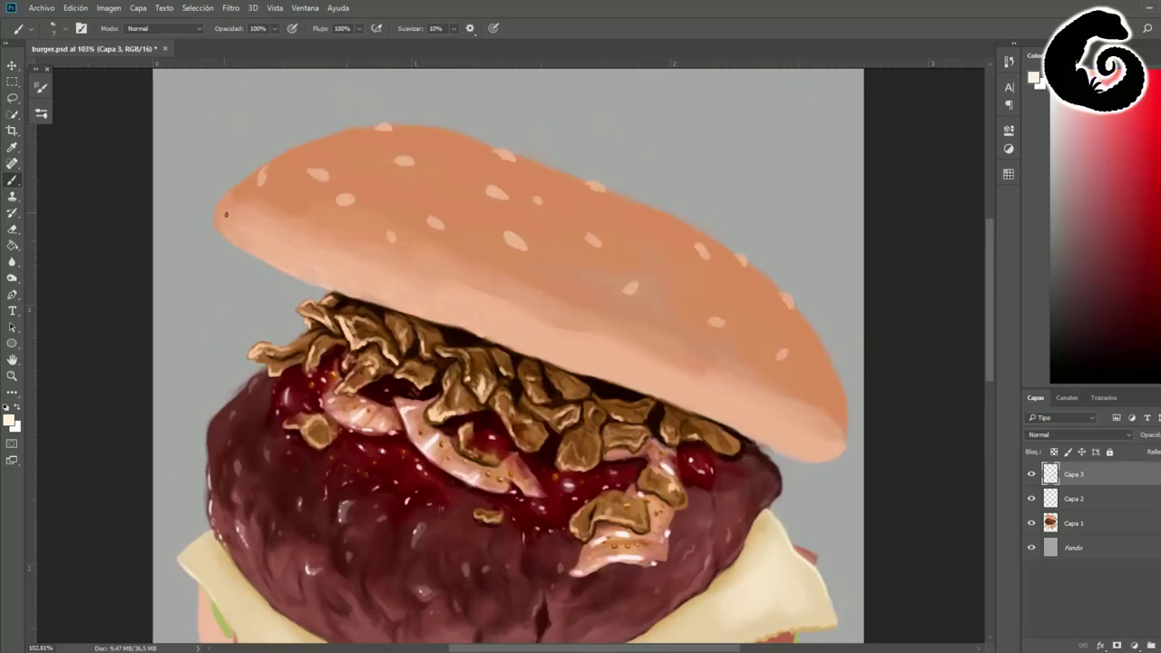
Lighten the top bun's underside, right edge, upper crust and top edge with sampled brown
{"action": "scroll", "coordinate": [524, 258], "scroll_direction": "down", "scroll_amount": 2}
{"action": "left_click_drag", "start_coordinate": [590, 307], "coordinate": [801, 390]}
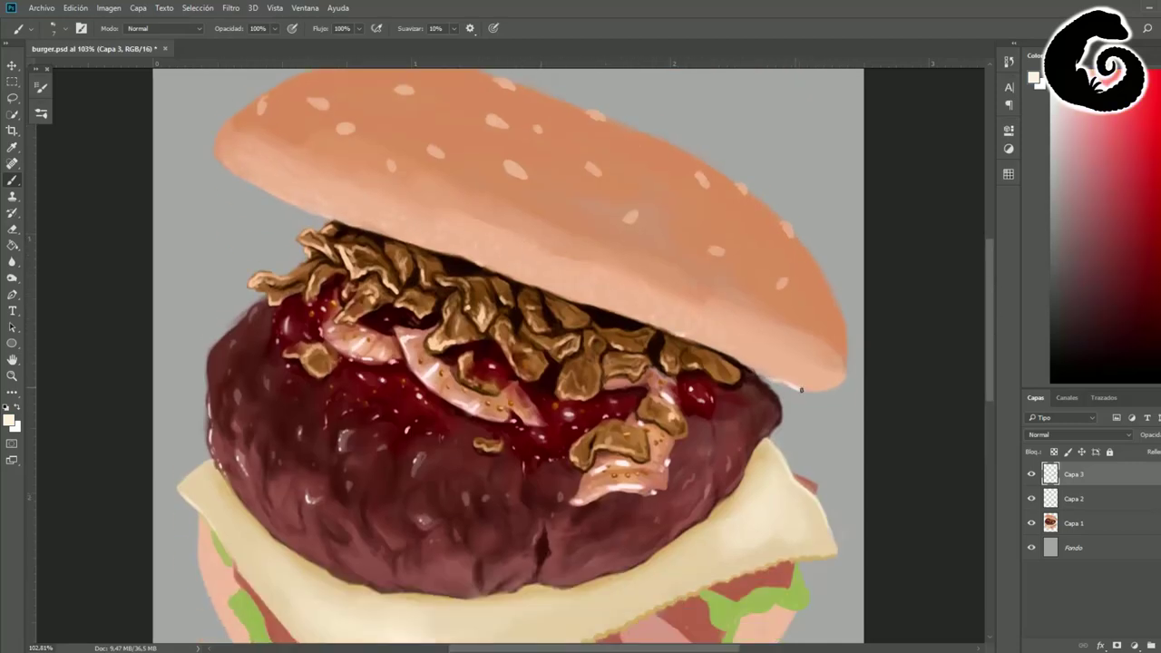
{"action": "left_click", "coordinate": [536, 216], "text": "alt"}
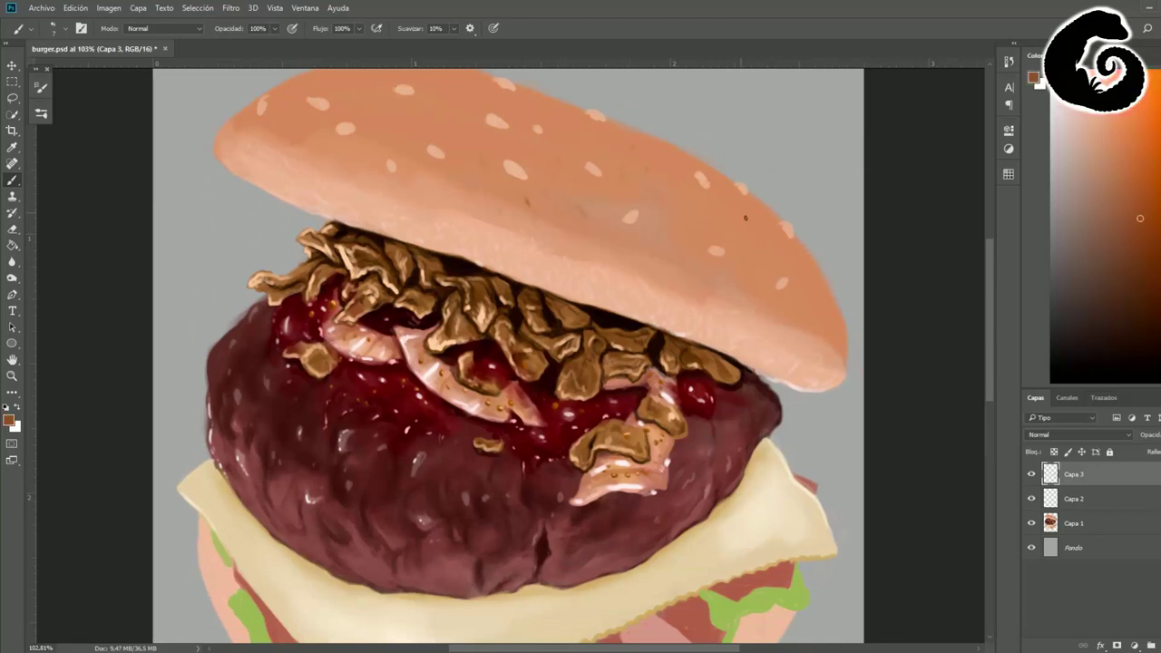
{"action": "scroll", "coordinate": [479, 238], "scroll_direction": "up", "scroll_amount": 3}
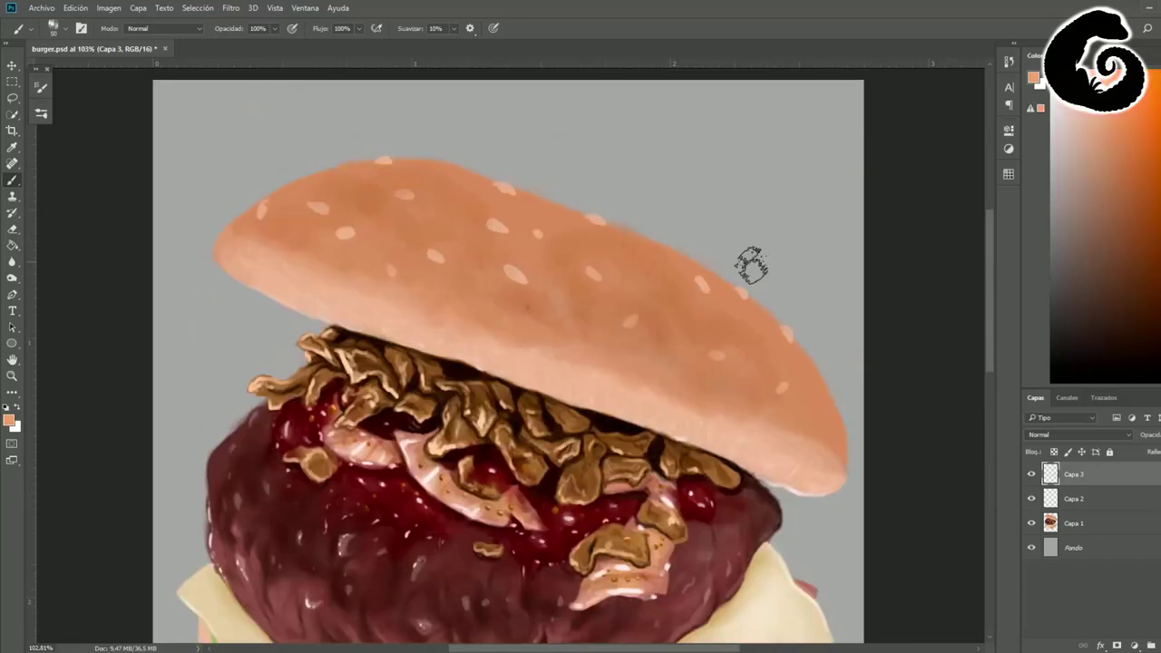
{"action": "key", "text": "bracketleft"}
{"action": "key", "text": "bracketleft"}
{"action": "key", "text": "bracketleft"}
{"action": "left_click_drag", "start_coordinate": [765, 321], "coordinate": [832, 445]}
{"action": "left_click_drag", "start_coordinate": [716, 281], "coordinate": [671, 264]}
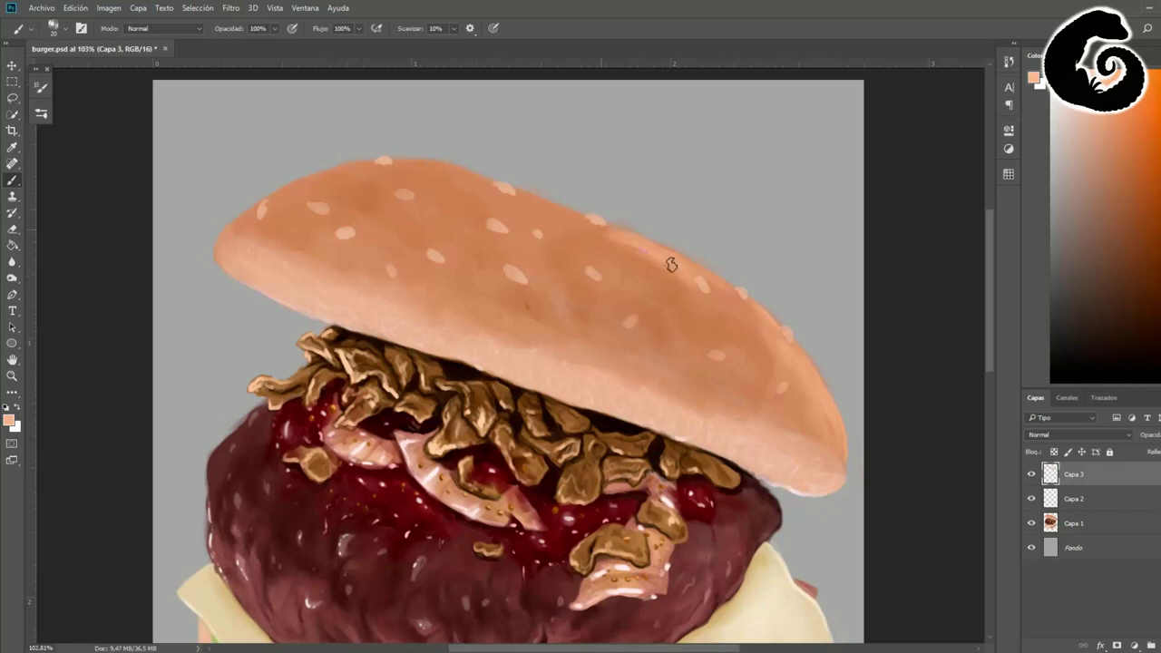
{"action": "key", "text": "bracketright"}
{"action": "key", "text": "bracketright"}
{"action": "key", "text": "bracketright"}
{"action": "mouse_move", "coordinate": [489, 172]}
{"action": "left_mouse_down"}
{"action": "mouse_move", "coordinate": [300, 187]}
{"action": "mouse_move", "coordinate": [435, 181]}
{"action": "left_mouse_up"}
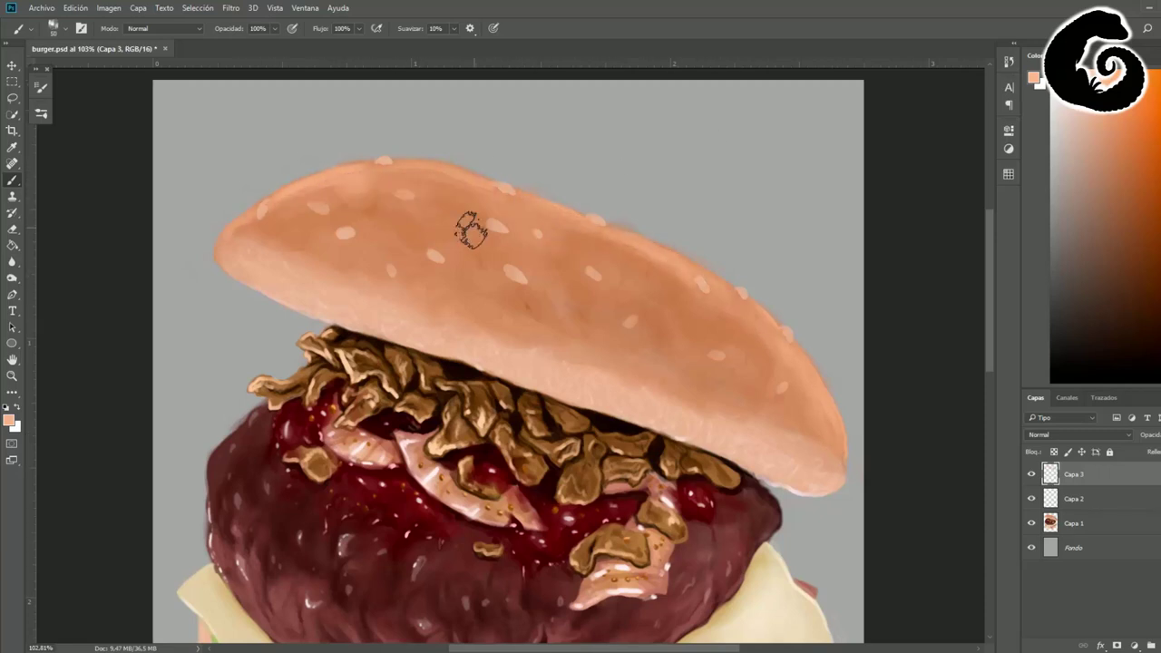
Brighten the sesame seeds with a tiny brush, sampling bun and seed colours
{"action": "key", "text": "bracketleft"}
{"action": "key", "text": "bracketleft"}
{"action": "key", "text": "bracketleft"}
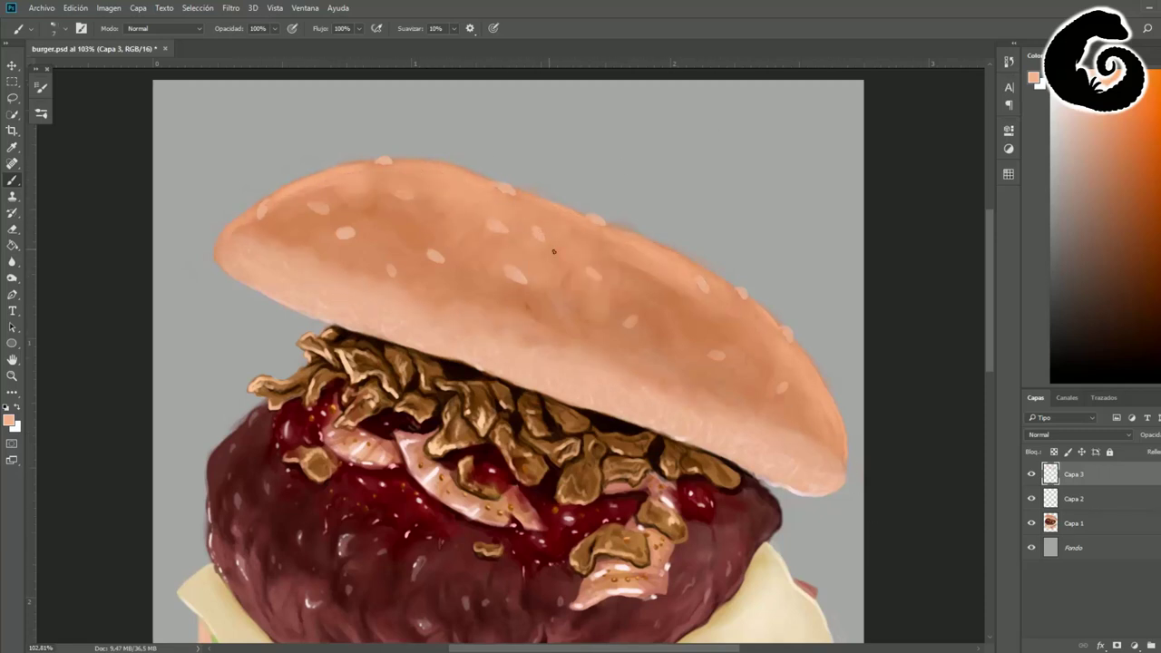
{"action": "left_click_drag", "start_coordinate": [624, 324], "coordinate": [639, 318]}
{"action": "left_click_drag", "start_coordinate": [587, 274], "coordinate": [595, 267]}
{"action": "left_click_drag", "start_coordinate": [388, 274], "coordinate": [392, 263]}
{"action": "left_click", "coordinate": [774, 391], "text": "alt"}
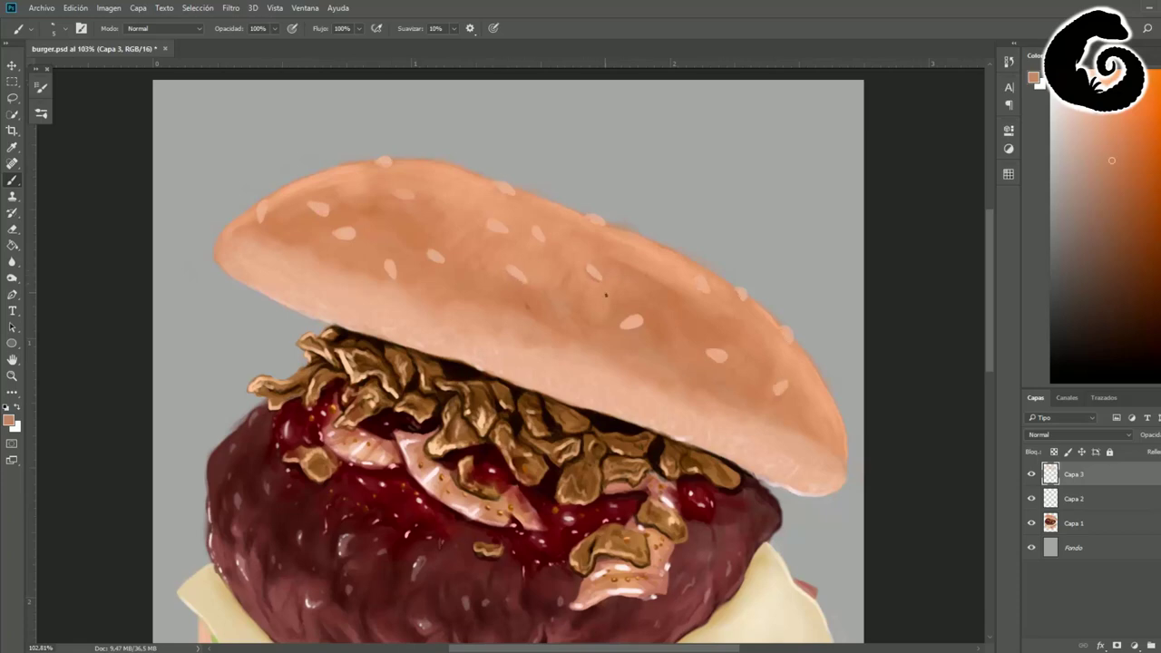
{"action": "left_click", "coordinate": [377, 162], "text": "alt"}
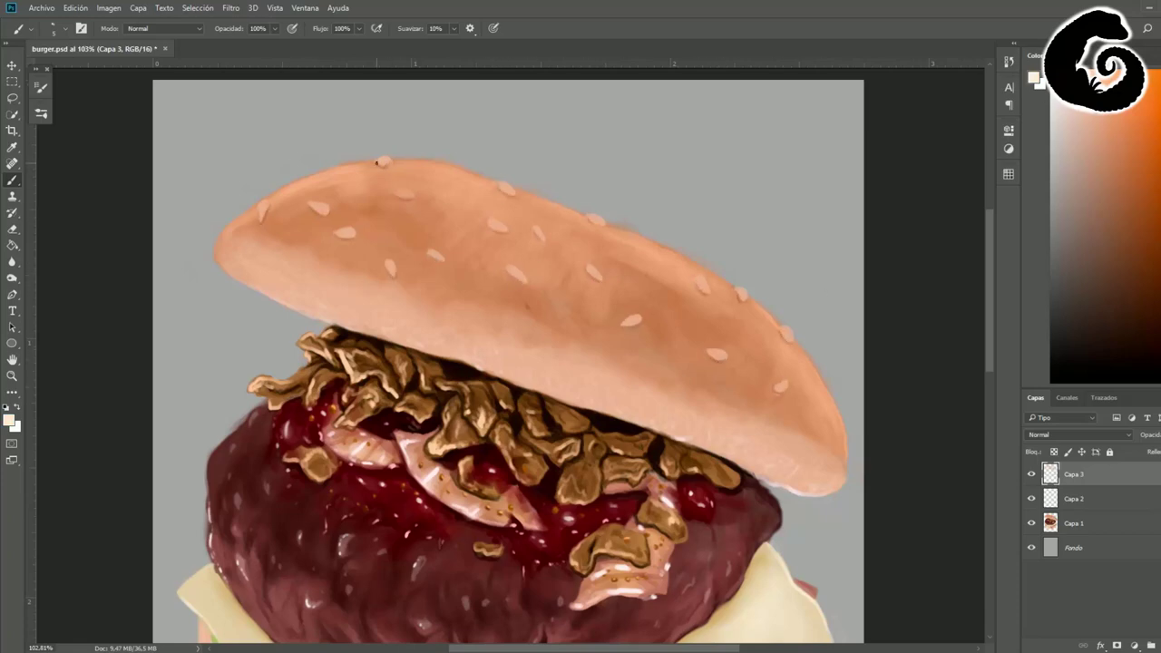
Darken the bacon's bottom edge and stripe gaps, then paint pink on the lower stripe
{"action": "scroll", "coordinate": [651, 349], "scroll_direction": "down", "scroll_amount": 2}
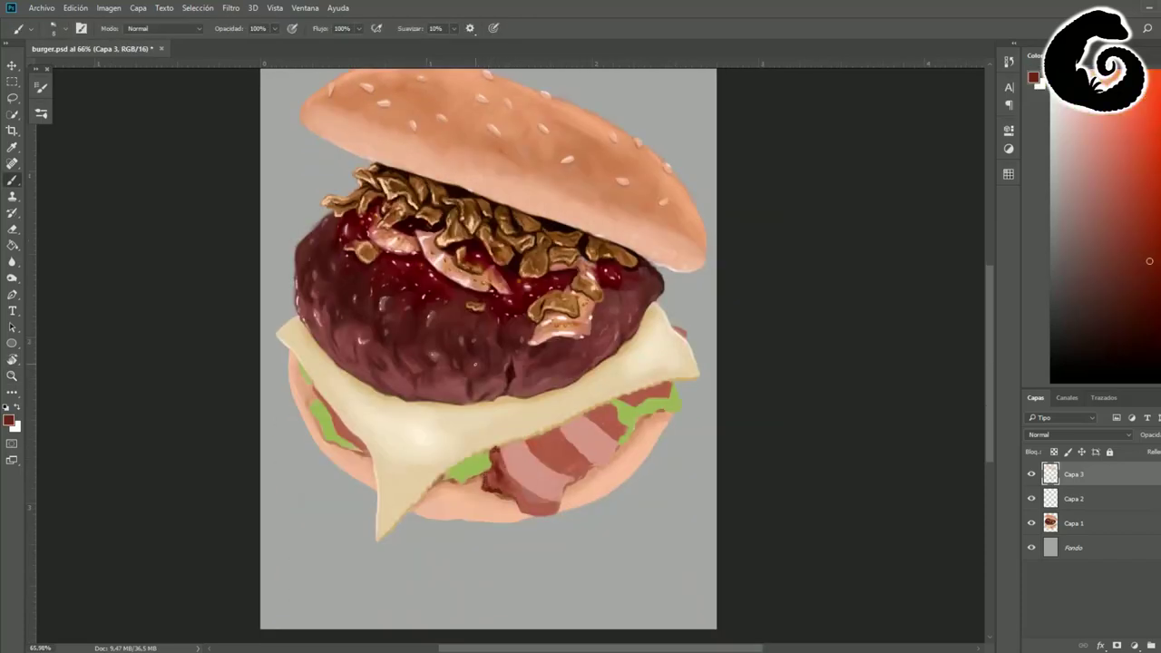
{"action": "mouse_move", "coordinate": [508, 476]}
{"action": "left_mouse_down"}
{"action": "mouse_move", "coordinate": [567, 503]}
{"action": "mouse_move", "coordinate": [549, 507]}
{"action": "left_mouse_up"}
{"action": "mouse_move", "coordinate": [530, 435]}
{"action": "left_mouse_down"}
{"action": "mouse_move", "coordinate": [555, 466]}
{"action": "mouse_move", "coordinate": [585, 477]}
{"action": "mouse_move", "coordinate": [624, 428]}
{"action": "mouse_move", "coordinate": [613, 410]}
{"action": "mouse_move", "coordinate": [670, 387]}
{"action": "left_mouse_up"}
{"action": "left_click_drag", "start_coordinate": [593, 466], "coordinate": [611, 452]}
{"action": "left_click", "coordinate": [510, 485], "text": "alt"}
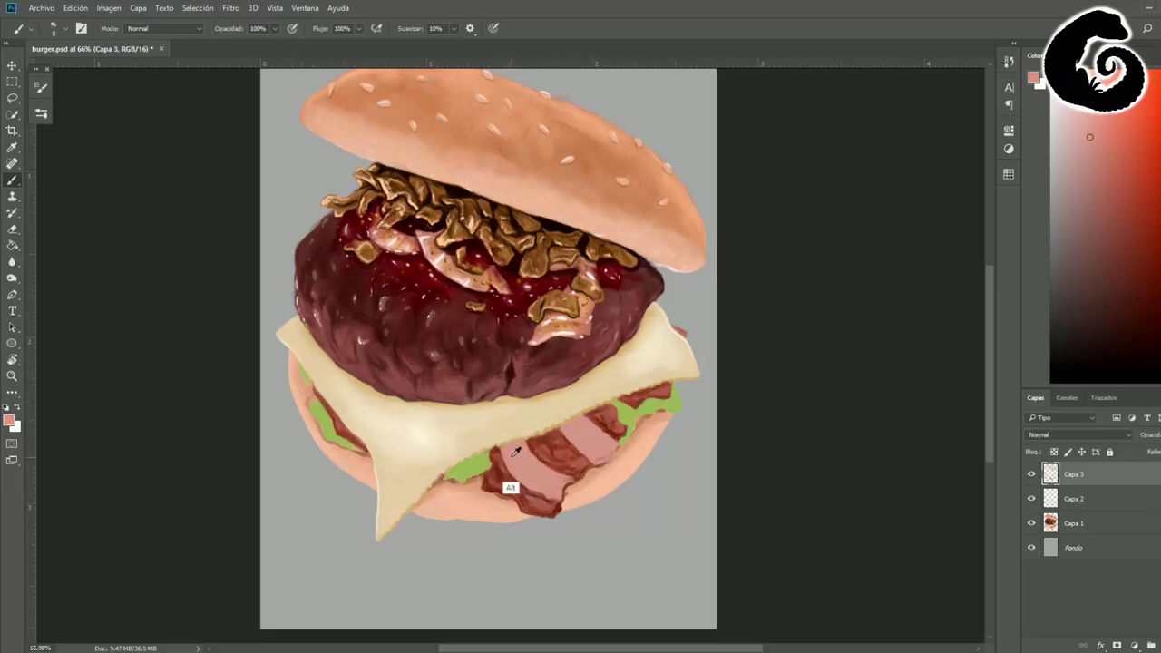
{"action": "mouse_move", "coordinate": [514, 479]}
{"action": "left_mouse_down"}
{"action": "mouse_move", "coordinate": [530, 448]}
{"action": "mouse_move", "coordinate": [558, 470]}
{"action": "mouse_move", "coordinate": [582, 419]}
{"action": "left_mouse_up"}
Deepen the lettuce greens below the cheese and on the left and right sides
{"action": "left_click", "coordinate": [635, 399], "text": "alt"}
{"action": "left_click_drag", "start_coordinate": [488, 455], "coordinate": [465, 477]}
{"action": "left_click_drag", "start_coordinate": [319, 405], "coordinate": [358, 452]}
{"action": "mouse_move", "coordinate": [613, 399]}
{"action": "left_mouse_down"}
{"action": "mouse_move", "coordinate": [669, 404]}
{"action": "mouse_move", "coordinate": [622, 422]}
{"action": "left_mouse_up"}
{"action": "left_click_drag", "start_coordinate": [599, 239], "coordinate": [653, 282]}
Add small dark red marks across the bacon
{"action": "left_click", "coordinate": [654, 282], "text": "alt"}
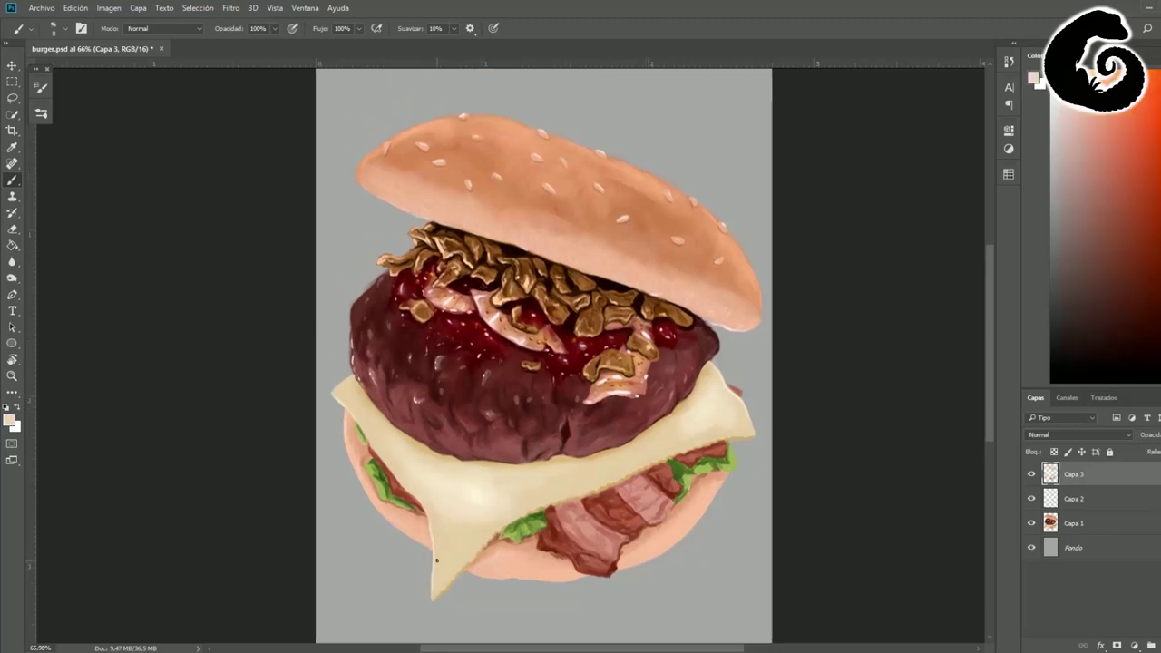
{"action": "left_click", "coordinate": [602, 530], "text": "alt"}
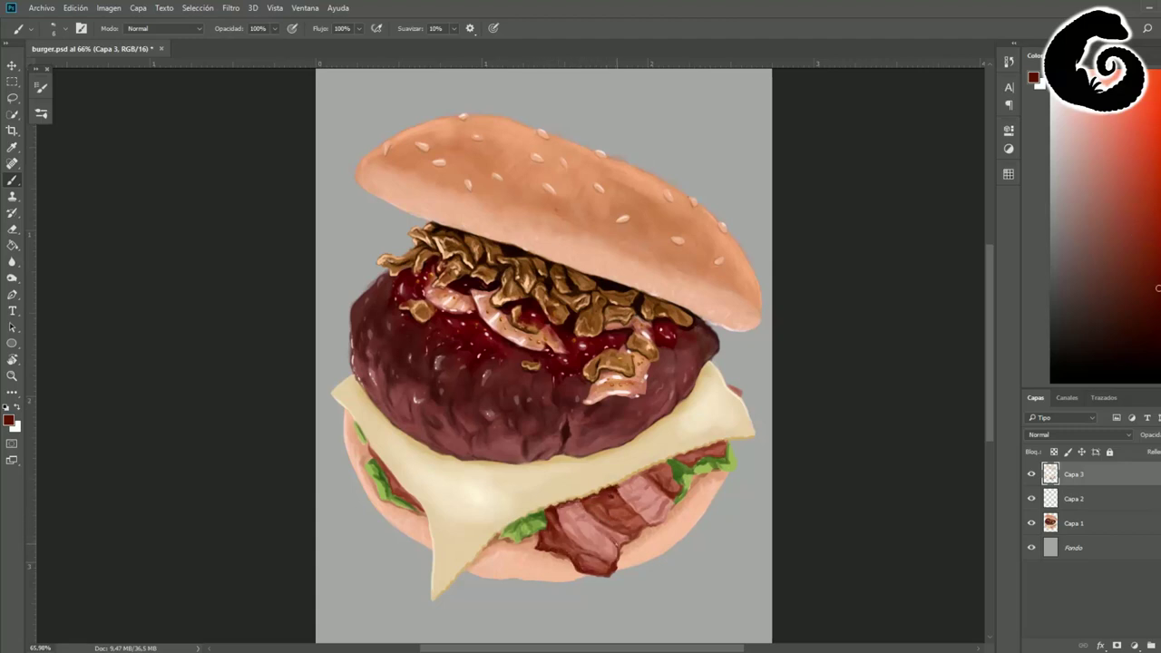
{"action": "left_click_drag", "start_coordinate": [649, 522], "coordinate": [671, 506]}
{"action": "left_click_drag", "start_coordinate": [679, 464], "coordinate": [718, 444]}
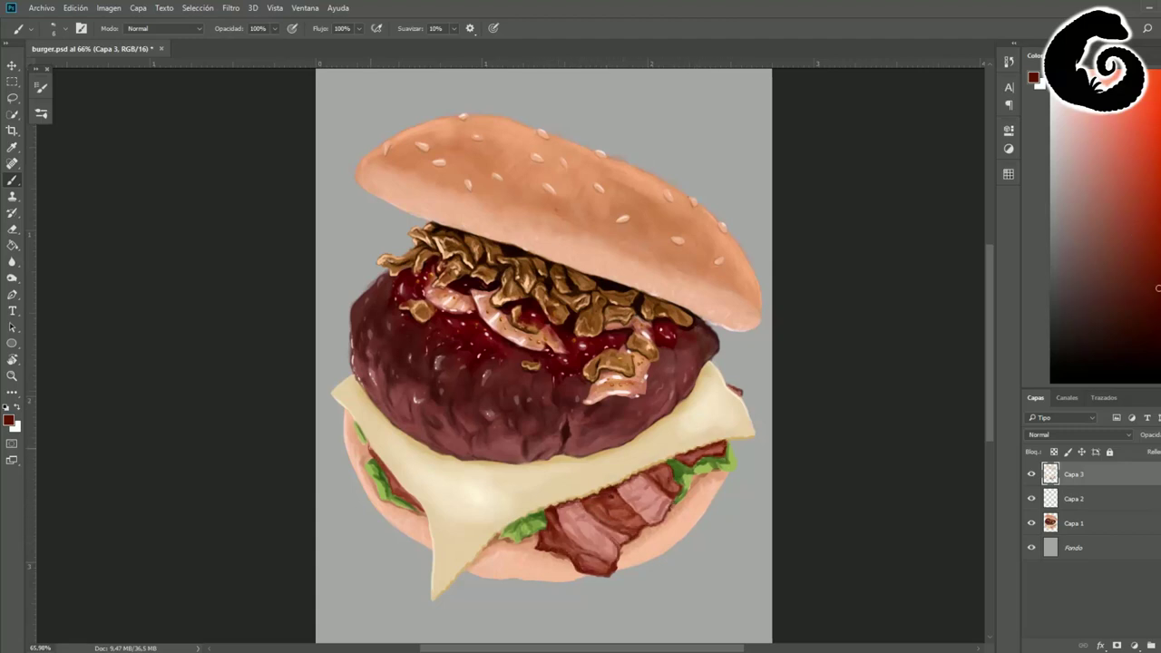
Add small light pink marks on the bacon
{"action": "left_click", "coordinate": [399, 490], "text": "alt"}
{"action": "left_click", "coordinate": [580, 513], "text": "alt"}
{"action": "left_click_drag", "start_coordinate": [562, 524], "coordinate": [569, 535]}
{"action": "left_click_drag", "start_coordinate": [603, 531], "coordinate": [620, 539]}
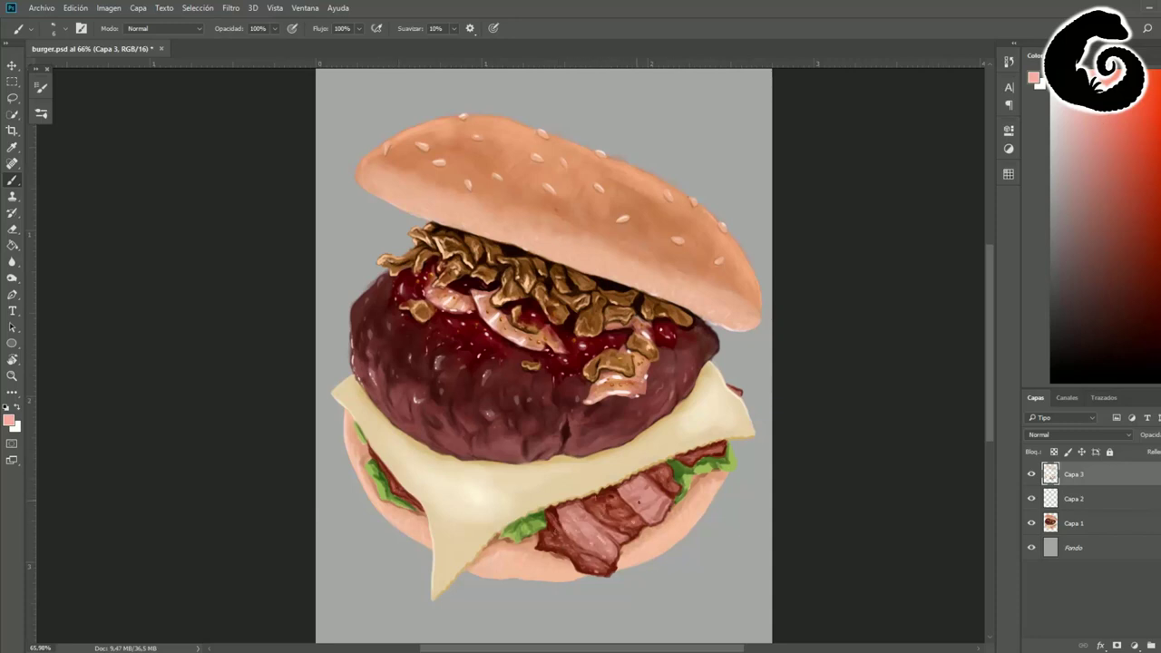
{"action": "left_click", "coordinate": [734, 462], "text": "alt"}
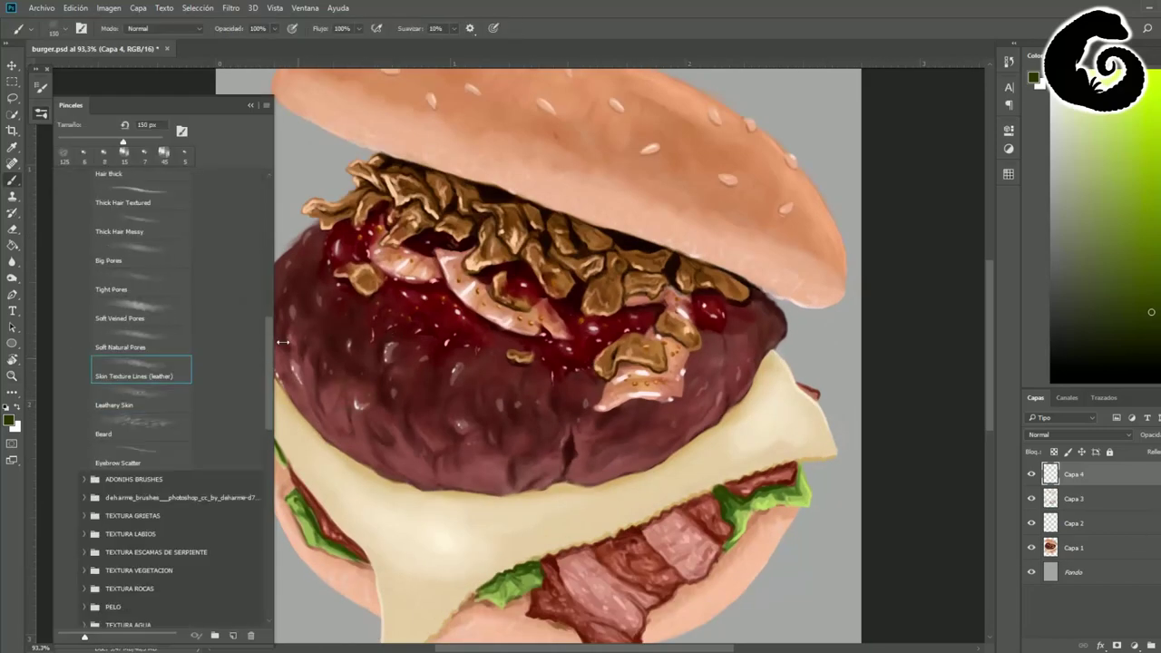
Shade the patty with dark brown and maroon, lightening its left and bottom edges with pink
{"action": "left_click", "coordinate": [539, 385]}
{"action": "left_click_drag", "start_coordinate": [508, 426], "coordinate": [297, 416]}
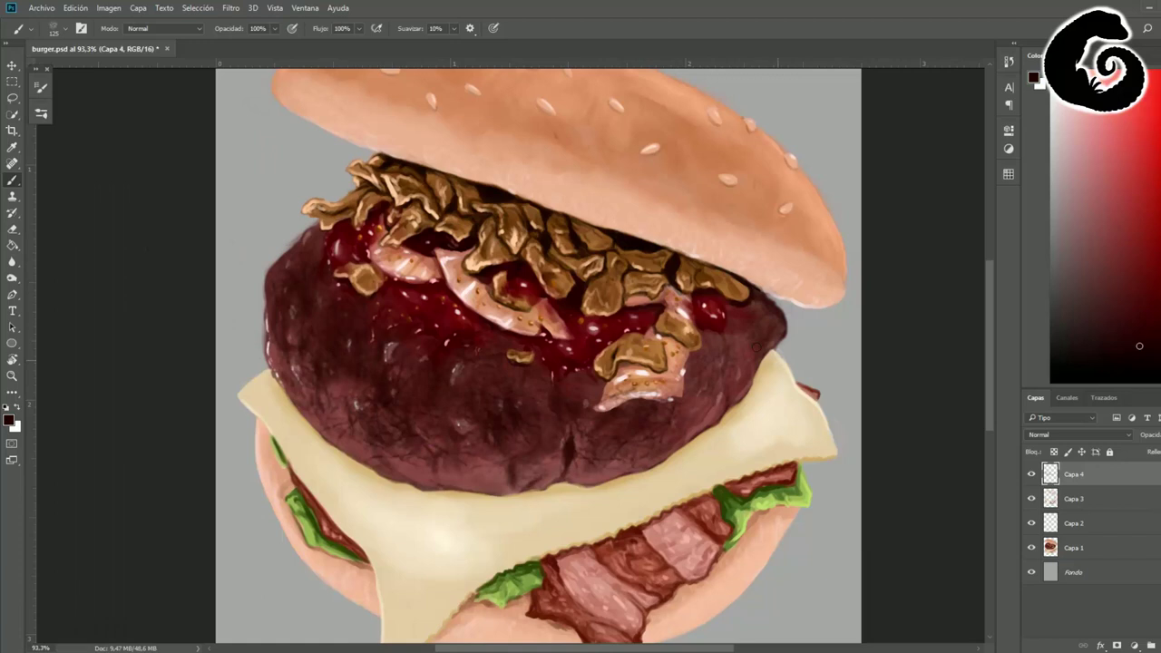
{"action": "left_click", "coordinate": [1095, 168]}
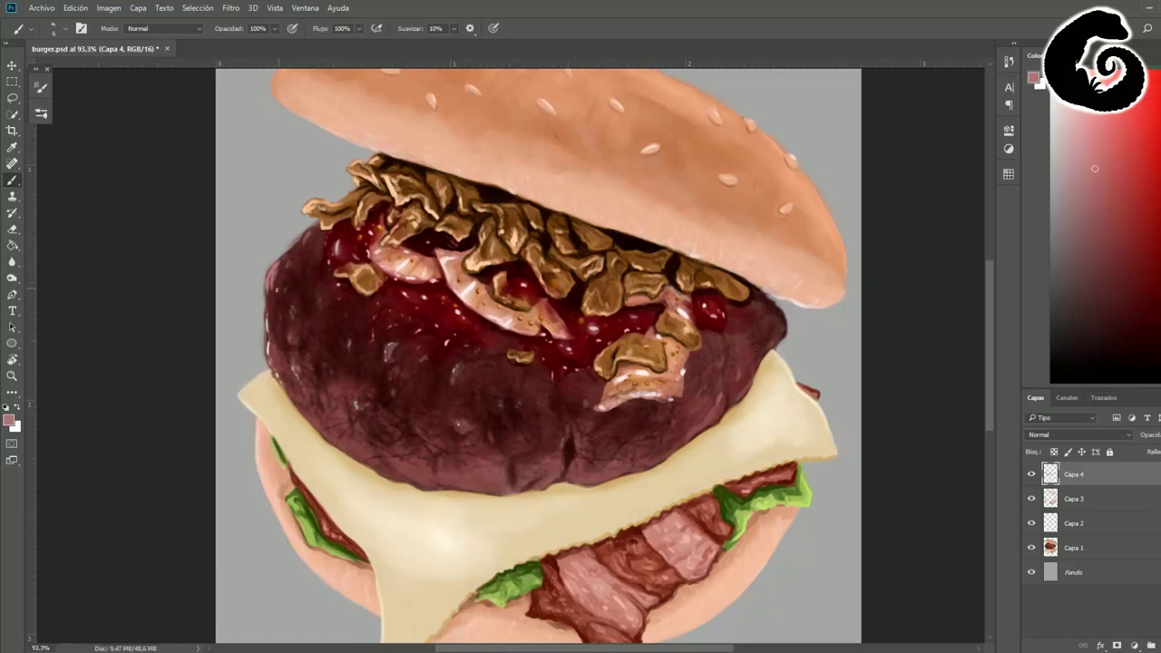
{"action": "left_click_drag", "start_coordinate": [270, 259], "coordinate": [307, 327]}
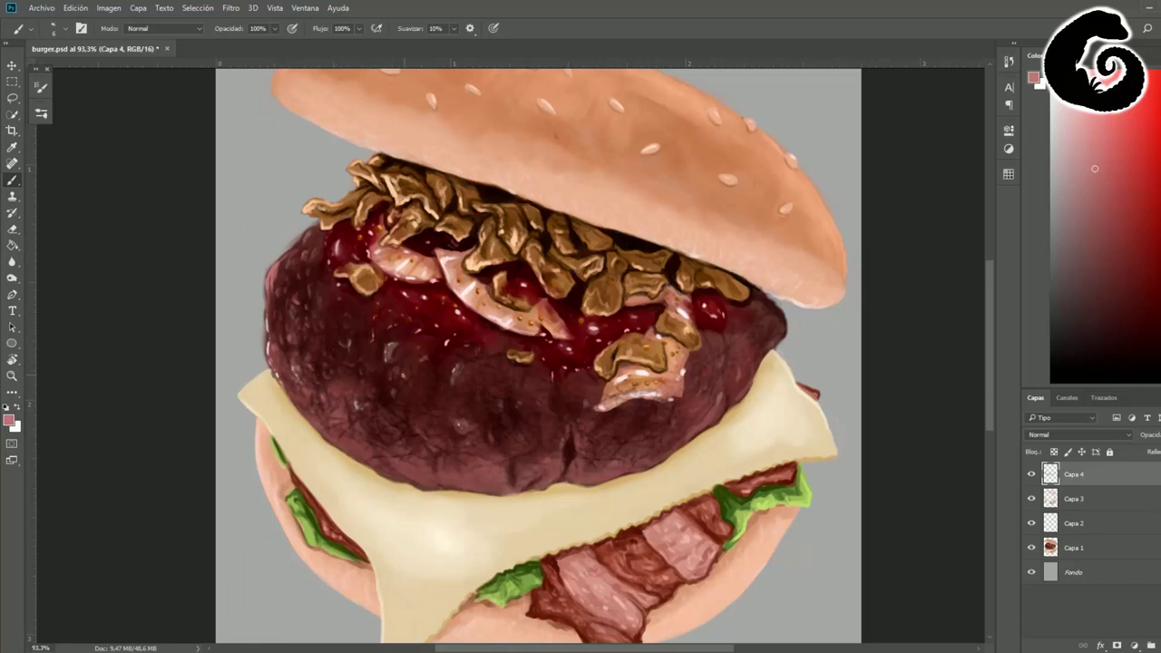
{"action": "left_click_drag", "start_coordinate": [402, 373], "coordinate": [390, 429]}
{"action": "left_click_drag", "start_coordinate": [499, 490], "coordinate": [452, 486]}
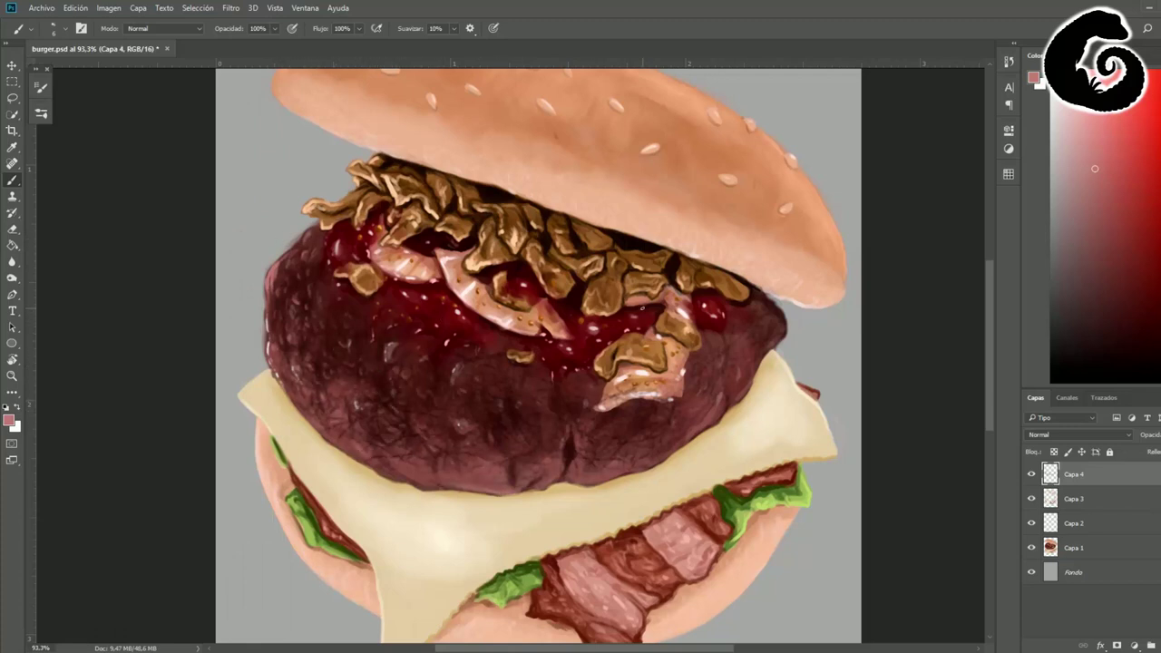
{"action": "left_click", "coordinate": [277, 272], "text": "alt"}
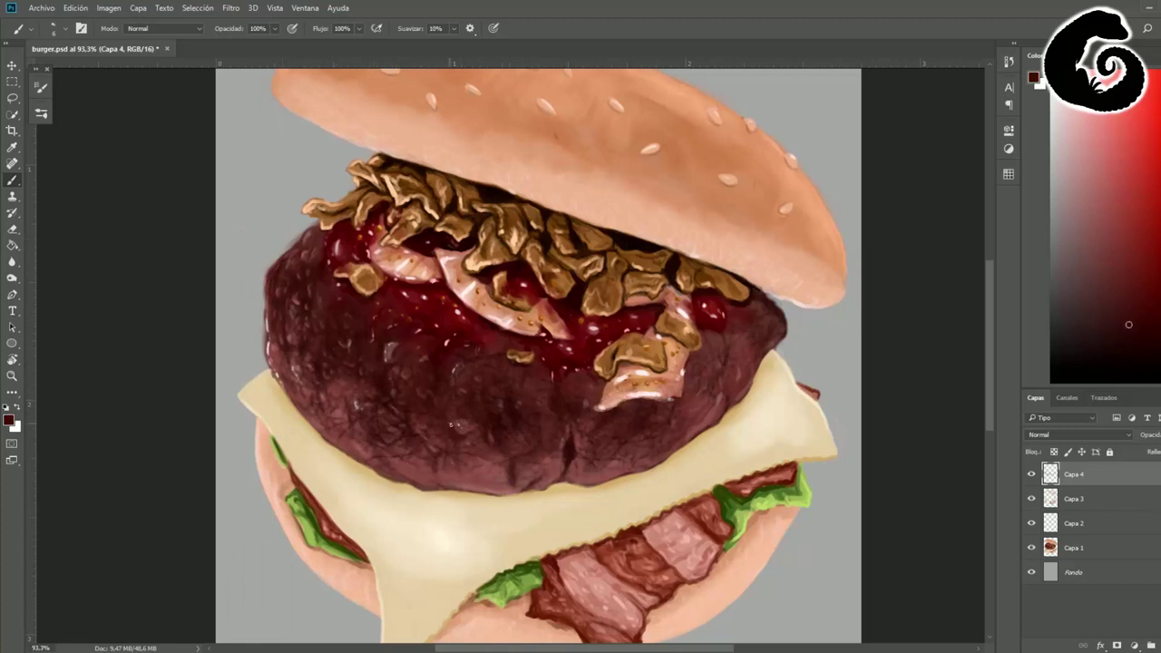
{"action": "mouse_move", "coordinate": [453, 424]}
{"action": "left_mouse_down"}
{"action": "mouse_move", "coordinate": [508, 458]}
{"action": "mouse_move", "coordinate": [543, 360]}
{"action": "left_mouse_up"}
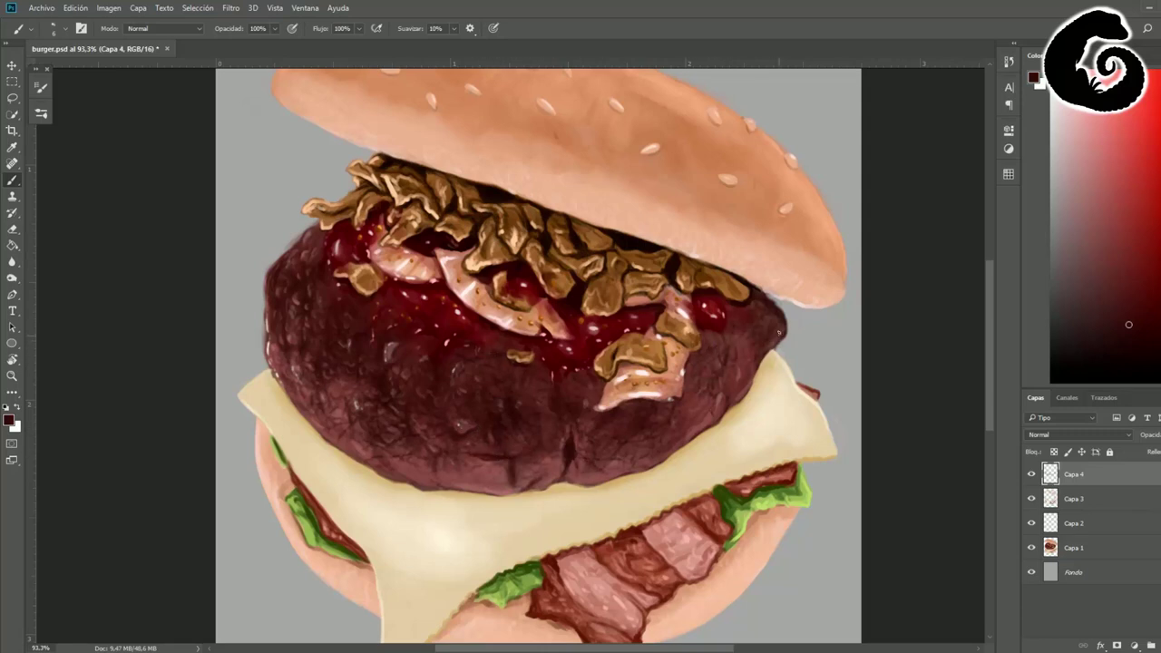
Paint pink pore texture across the patty with the Tight Pores brush preset
{"action": "key", "text": "F5"}
{"action": "left_click", "coordinate": [110, 288]}
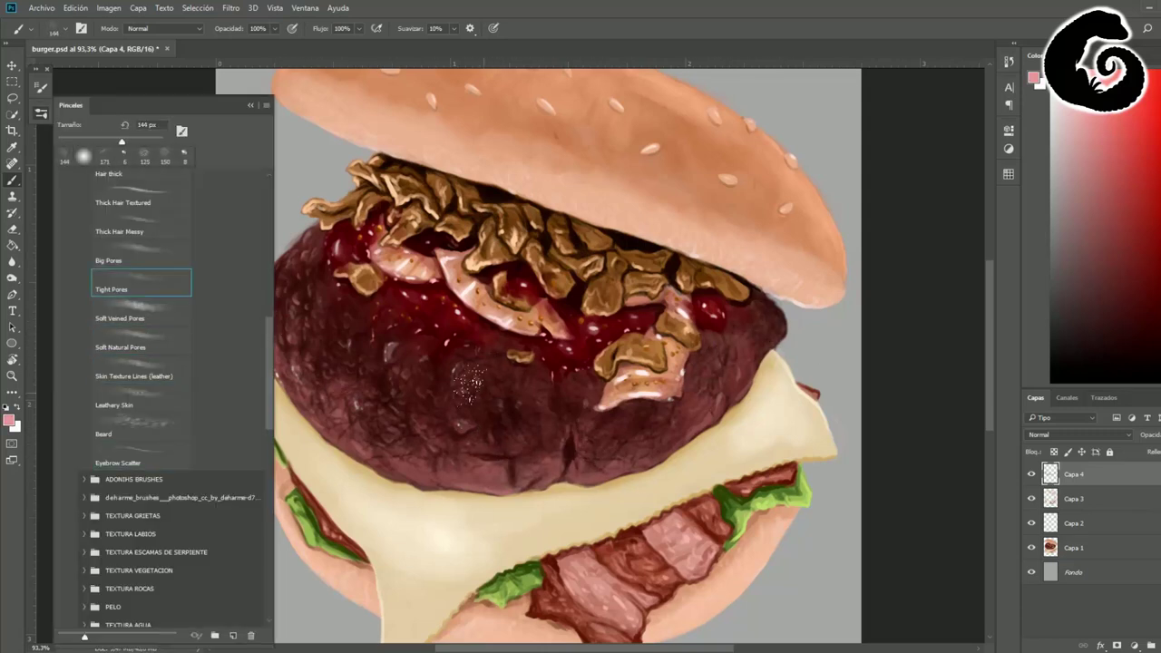
{"action": "left_click_drag", "start_coordinate": [504, 390], "coordinate": [372, 381]}
{"action": "mouse_move", "coordinate": [513, 417]}
{"action": "left_mouse_down"}
{"action": "mouse_move", "coordinate": [625, 449]}
{"action": "mouse_move", "coordinate": [712, 354]}
{"action": "left_mouse_up"}
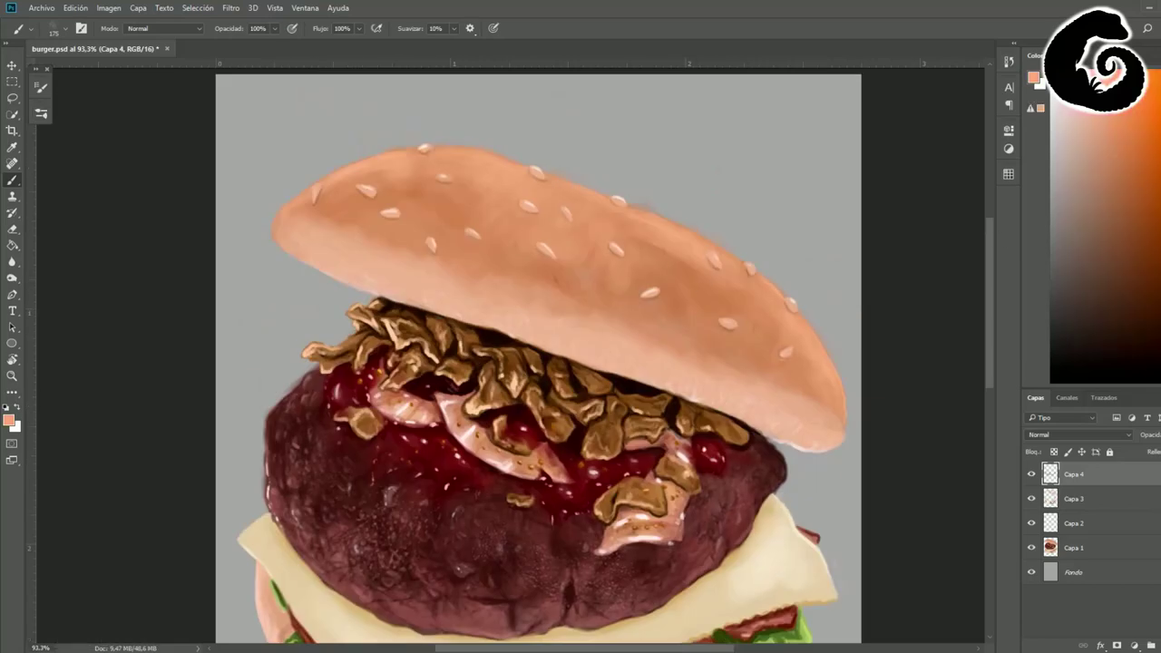